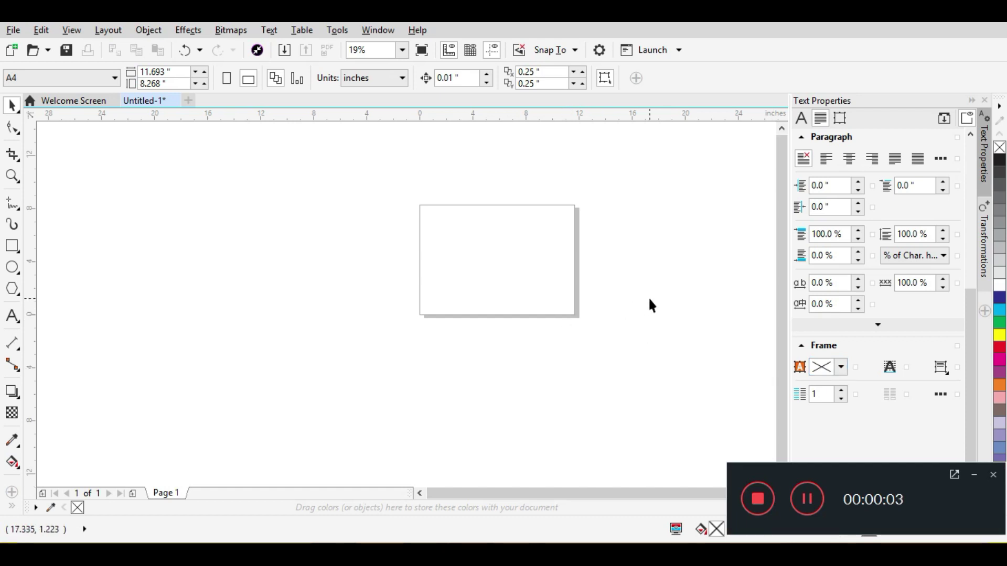
# Zoom so the whole blank page fills the workspace
pyautogui.hotkey('shift', 'F4')
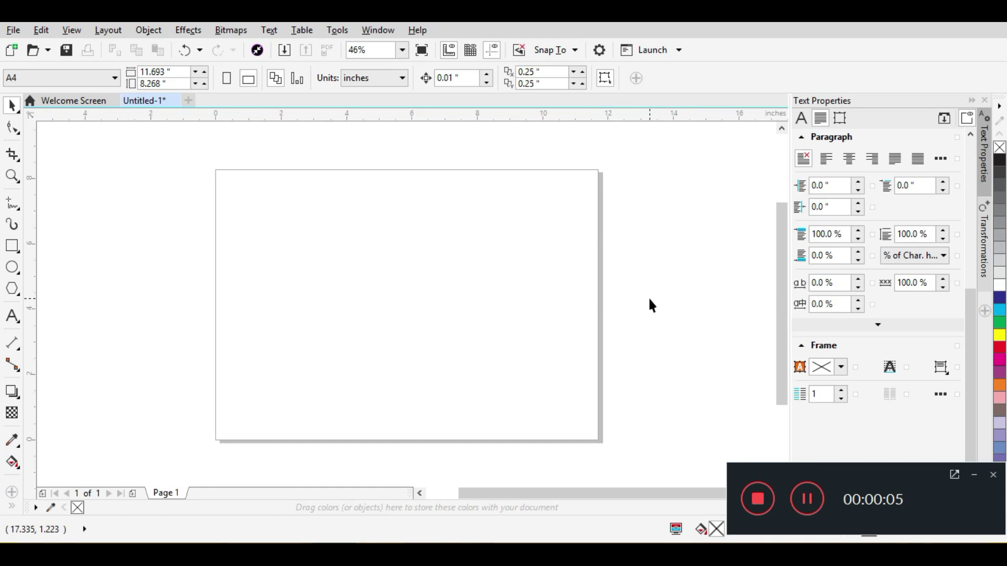
# Type SHIVAM as artistic text on the page
pyautogui.click(12, 316)
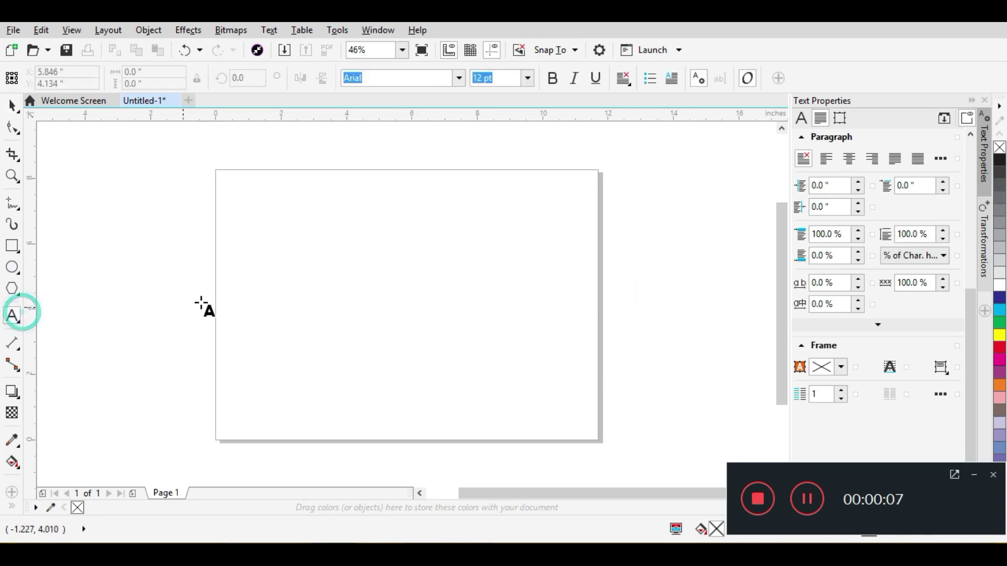
pyautogui.click(258, 251)
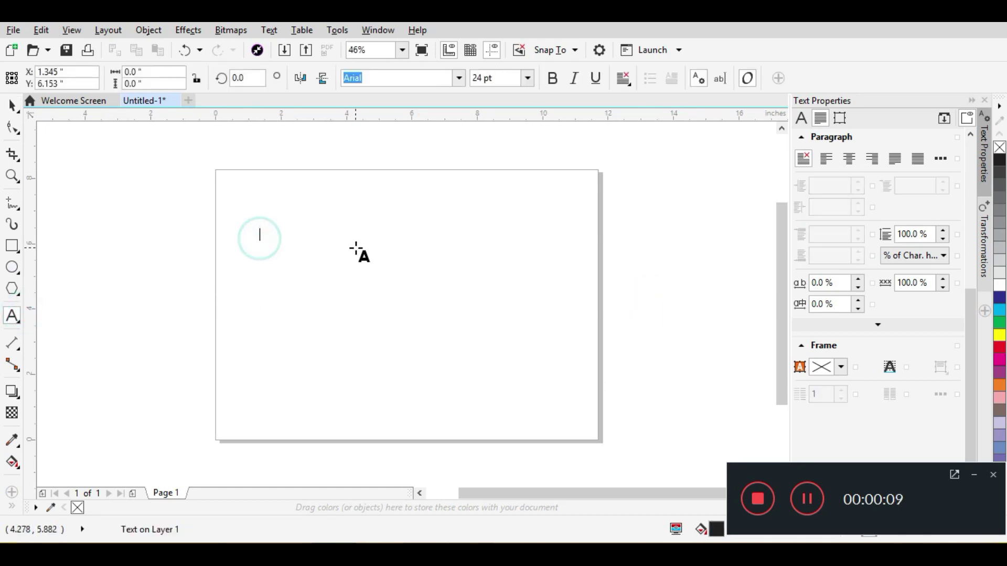
pyautogui.write('SHIVAM')
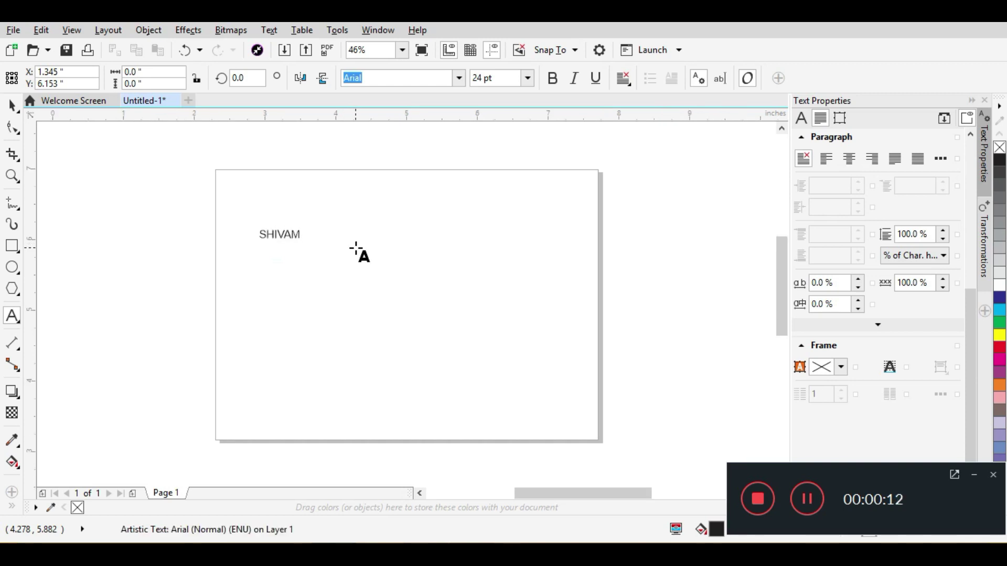
pyautogui.scroll(2, 357, 252)
# Make SHIVAM bold, enlarge it to about 99 pt and move it to the upper middle
pyautogui.click(12, 105)
pyautogui.click(553, 77)
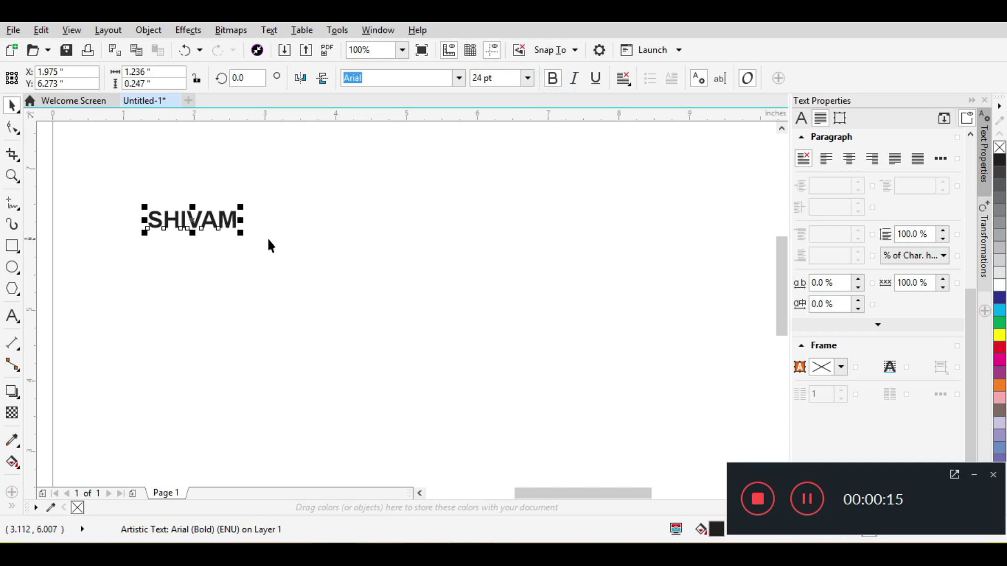
pyautogui.moveTo(243, 238); pyautogui.dragTo(514, 312)
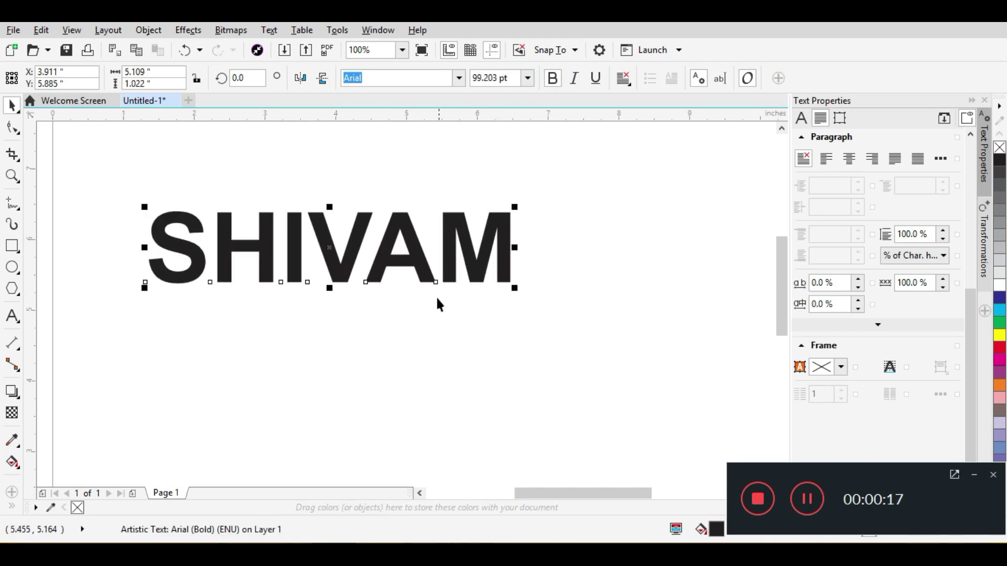
pyautogui.scroll(-1, 436, 296)
pyautogui.moveTo(426, 275)
pyautogui.mouseDown()
pyautogui.moveTo(480, 223)
pyautogui.moveTo(475, 276)
pyautogui.mouseUp()
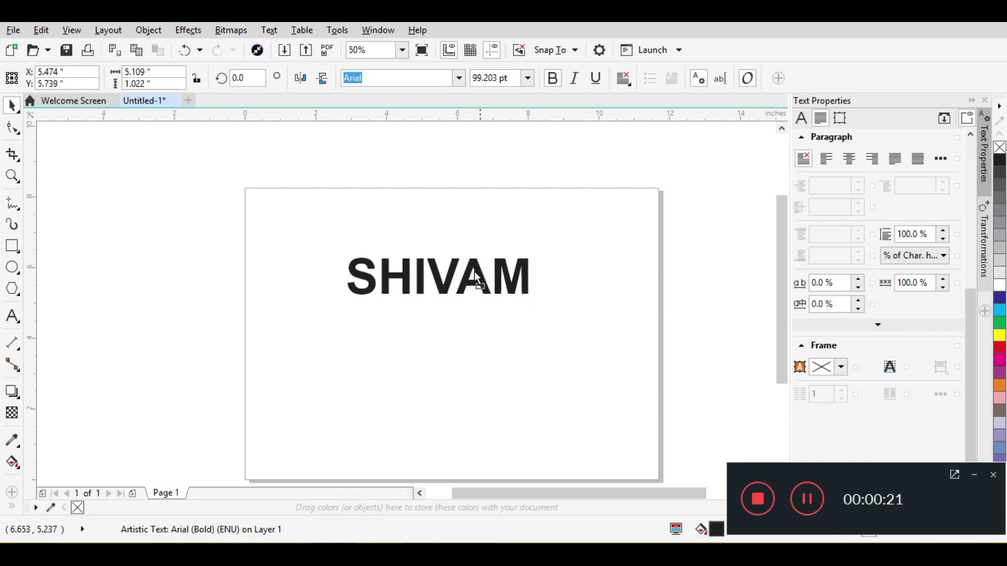
# Pull the S of the lower SHIVAM copy below the words and enlarge it to about 347 pt
pyautogui.scroll(2, 434, 225)
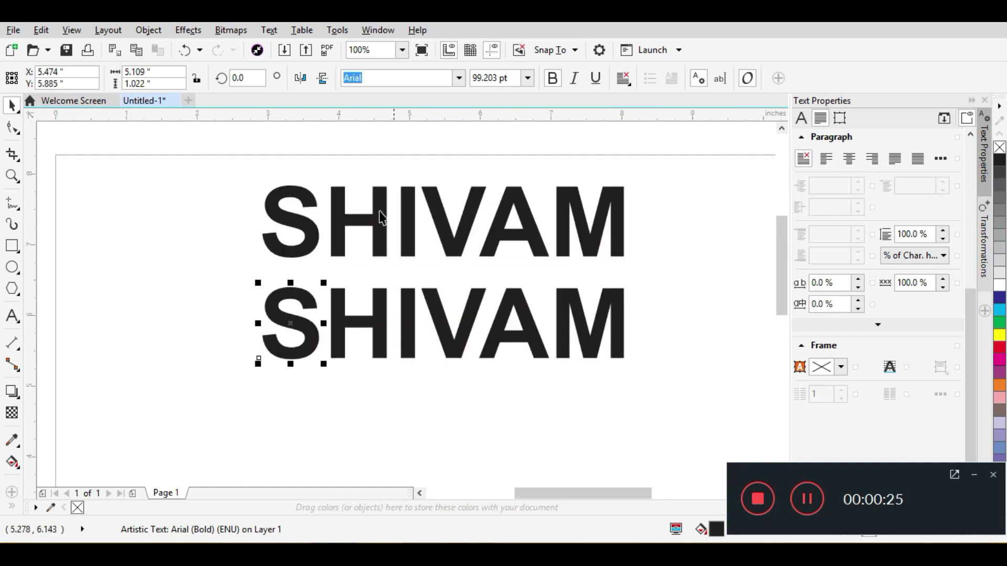
pyautogui.scroll(-2, 378, 189)
pyautogui.moveTo(338, 256)
pyautogui.mouseDown()
pyautogui.moveTo(401, 339)
pyautogui.moveTo(508, 441)
pyautogui.mouseUp()
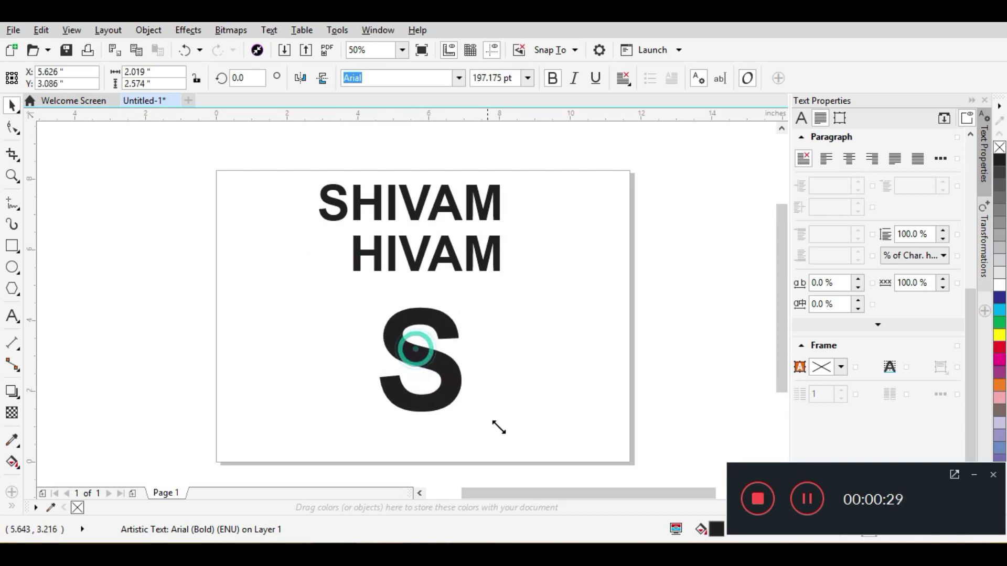
pyautogui.moveTo(457, 383); pyautogui.dragTo(439, 366)
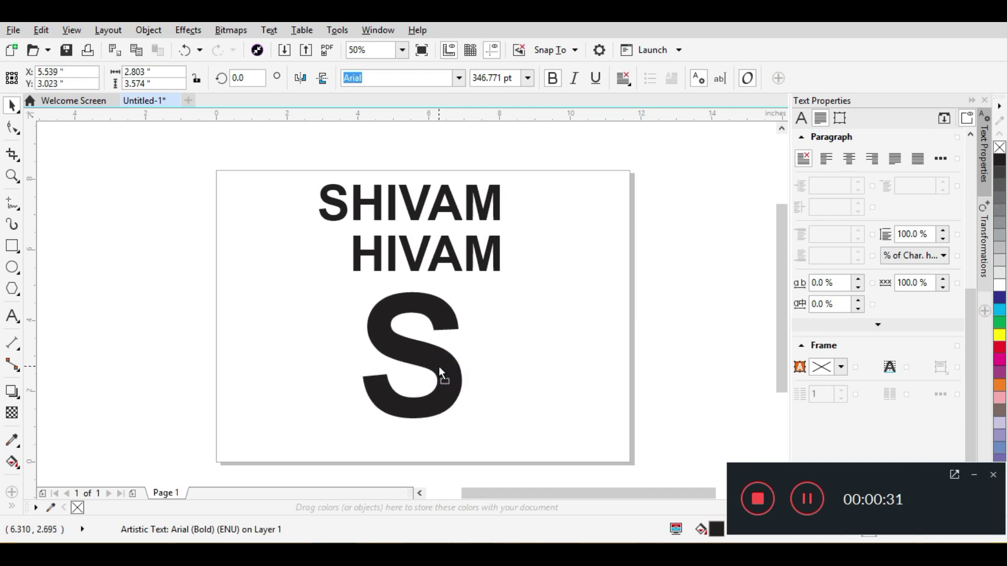
# Undo a stray move of the H and set the big S to 345 pt
pyautogui.click(375, 258)
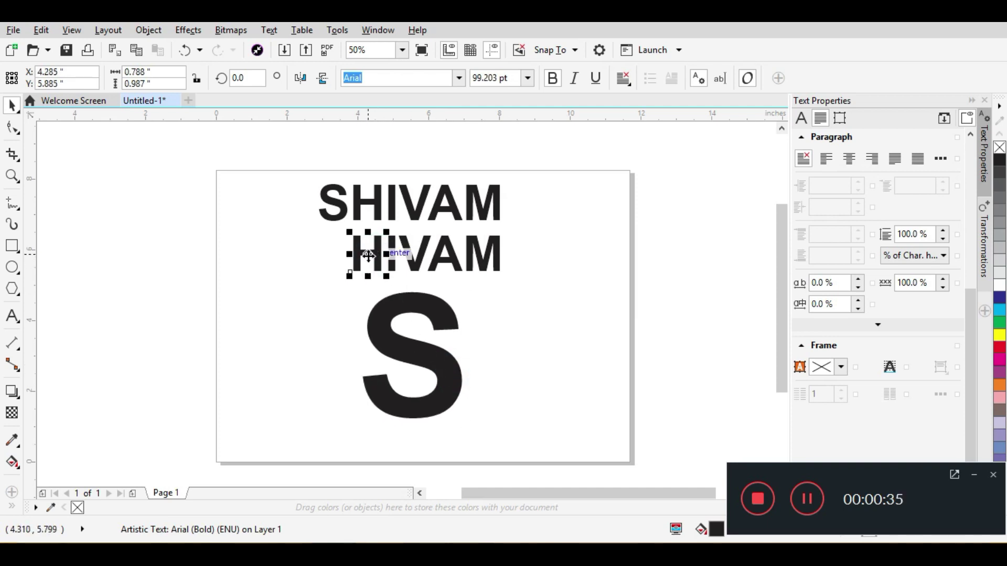
pyautogui.moveTo(366, 254)
pyautogui.mouseDown()
pyautogui.moveTo(413, 355)
pyautogui.moveTo(483, 426)
pyautogui.mouseUp()
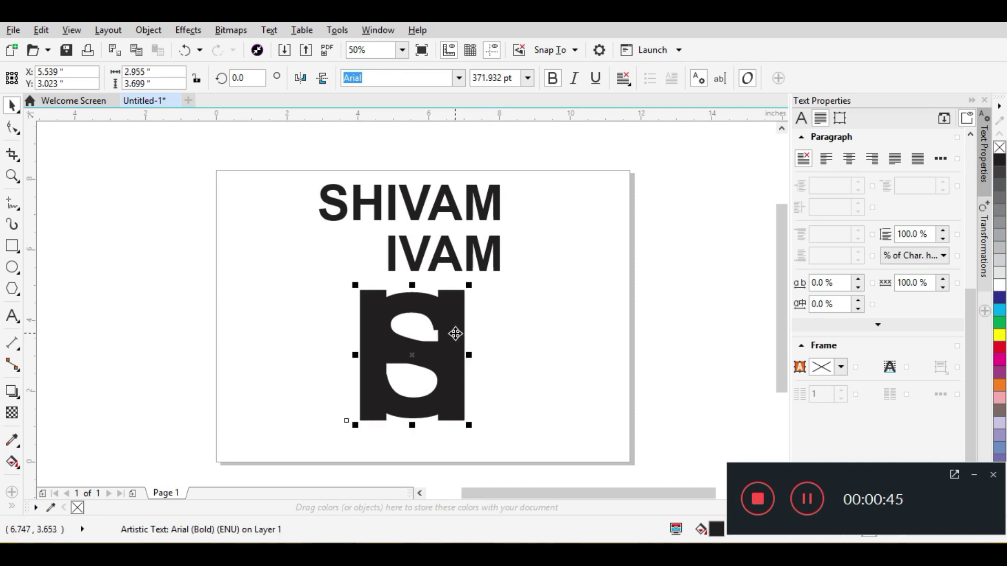
pyautogui.hotkey('ctrl', 'z')
pyautogui.hotkey('ctrl', 'z')
pyautogui.click(452, 308)
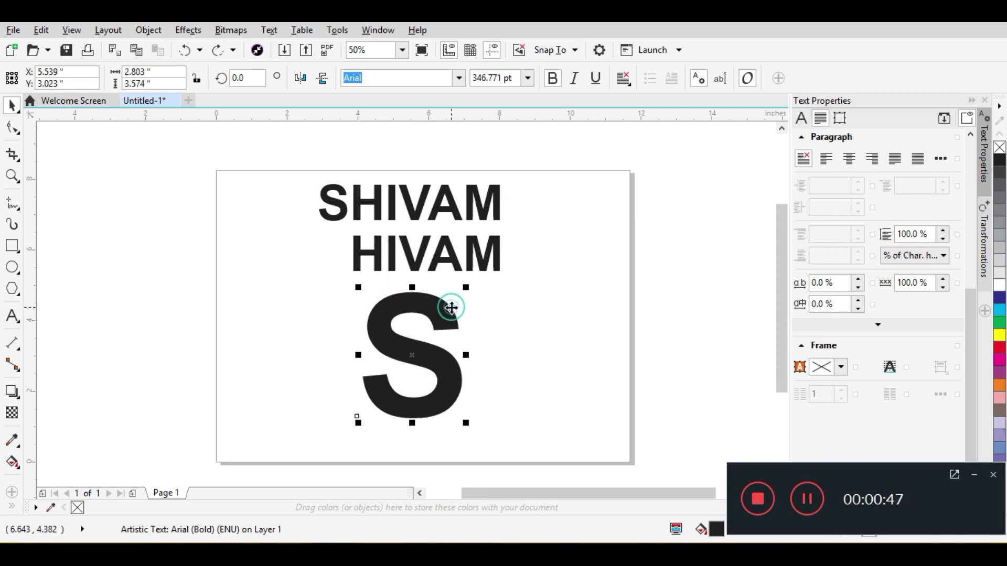
pyautogui.click(490, 78)
pyautogui.doubleClick(490, 78)
pyautogui.write('345')
pyautogui.press('Return')
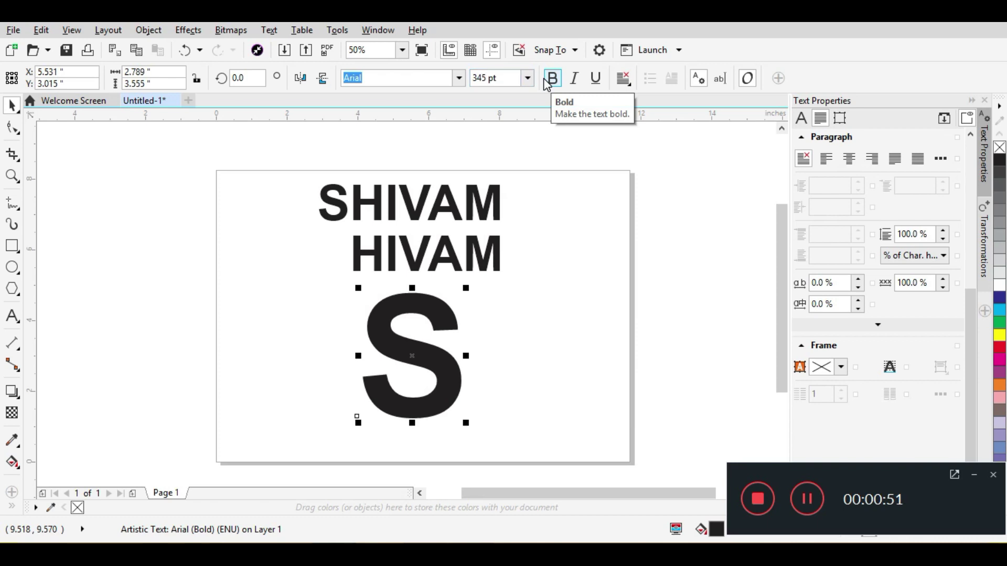
pyautogui.click(332, 233)
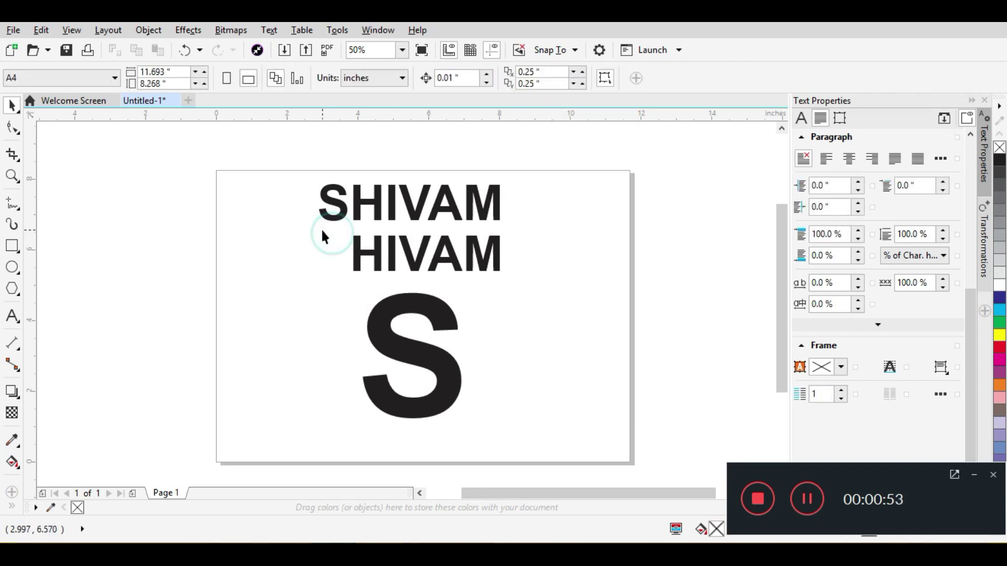
# Move the H down onto the big S and set it to 345 pt
pyautogui.click(362, 252)
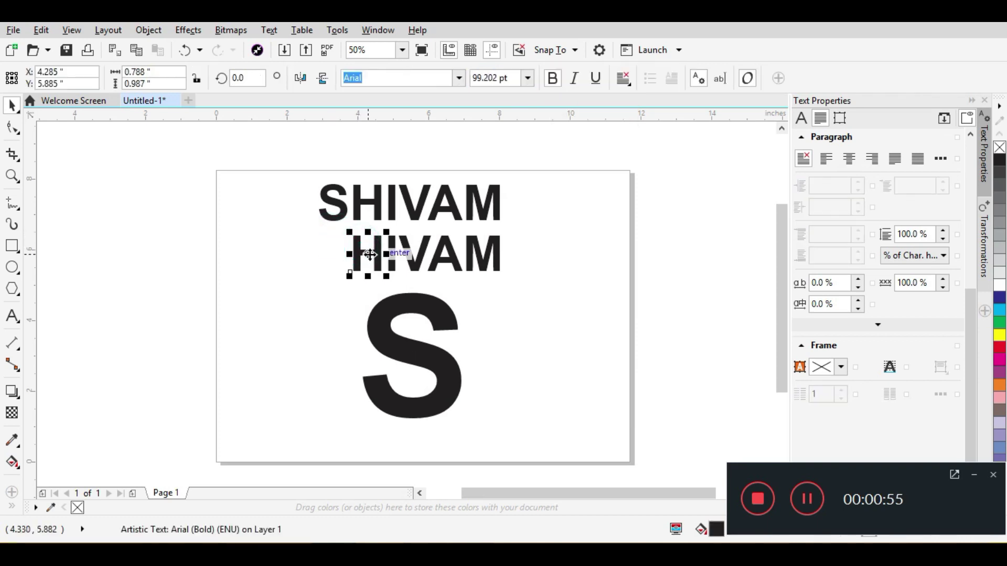
pyautogui.moveTo(370, 255); pyautogui.dragTo(414, 356)
pyautogui.click(511, 79)
pyautogui.hotkey('ctrl', 'a')
pyautogui.write('34')
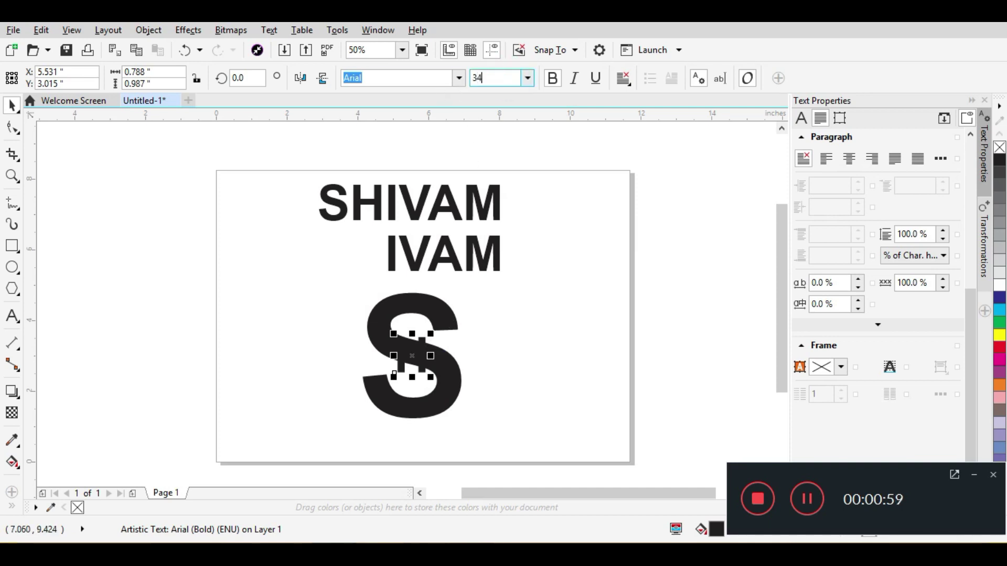
pyautogui.write('5')
pyautogui.press('Return')
# Centre the H on the S both horizontally and vertically
pyautogui.keyDown('shift'); pyautogui.click(427, 412); pyautogui.keyUp('shift')
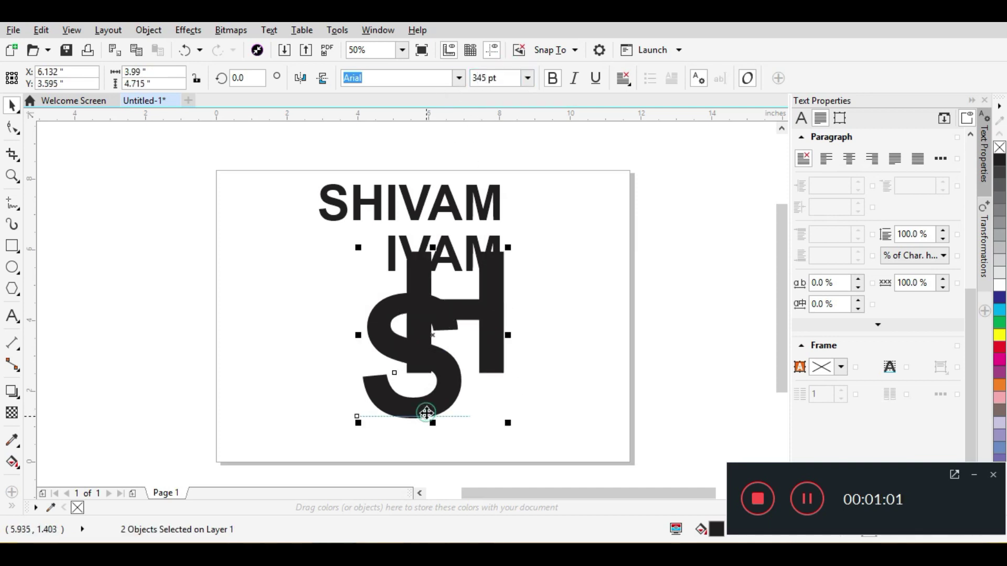
pyautogui.press('c')
pyautogui.press('e')
pyautogui.click(544, 364)
# Convert the overlapping H and S to curves and nudge the H's left stem outward
pyautogui.click(445, 350)
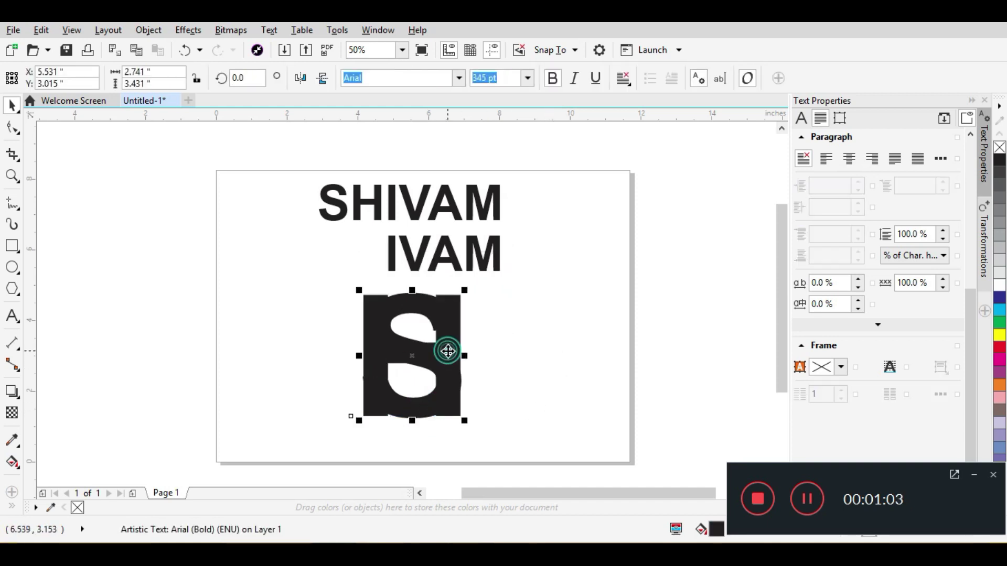
pyautogui.click(12, 129)
pyautogui.hotkey('ctrl', 'q')
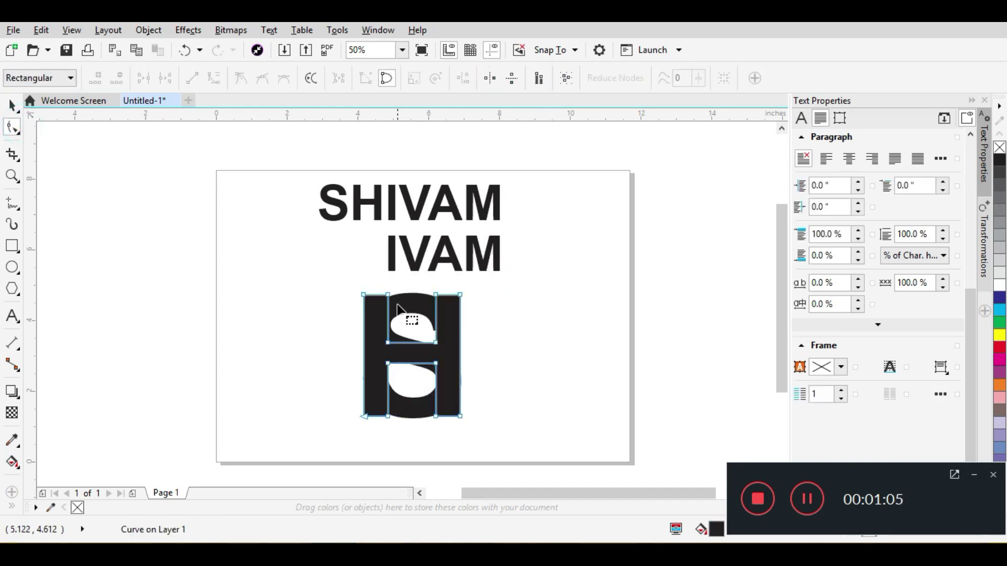
pyautogui.moveTo(473, 286)
pyautogui.mouseDown()
pyautogui.moveTo(427, 391)
pyautogui.moveTo(454, 429)
pyautogui.moveTo(496, 417)
pyautogui.mouseUp()
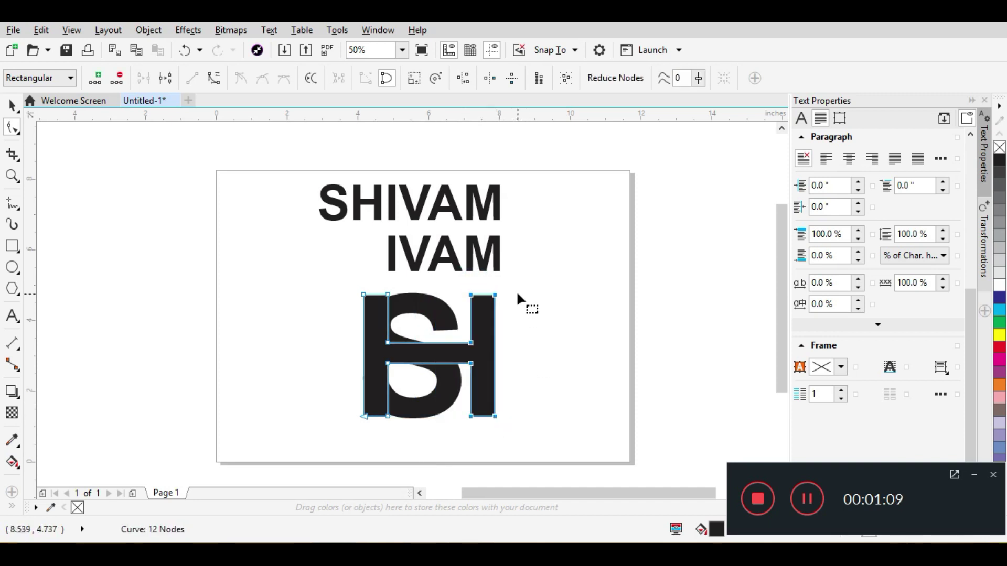
pyautogui.moveTo(328, 274)
pyautogui.mouseDown()
pyautogui.moveTo(393, 417)
pyautogui.moveTo(363, 415)
pyautogui.mouseUp()
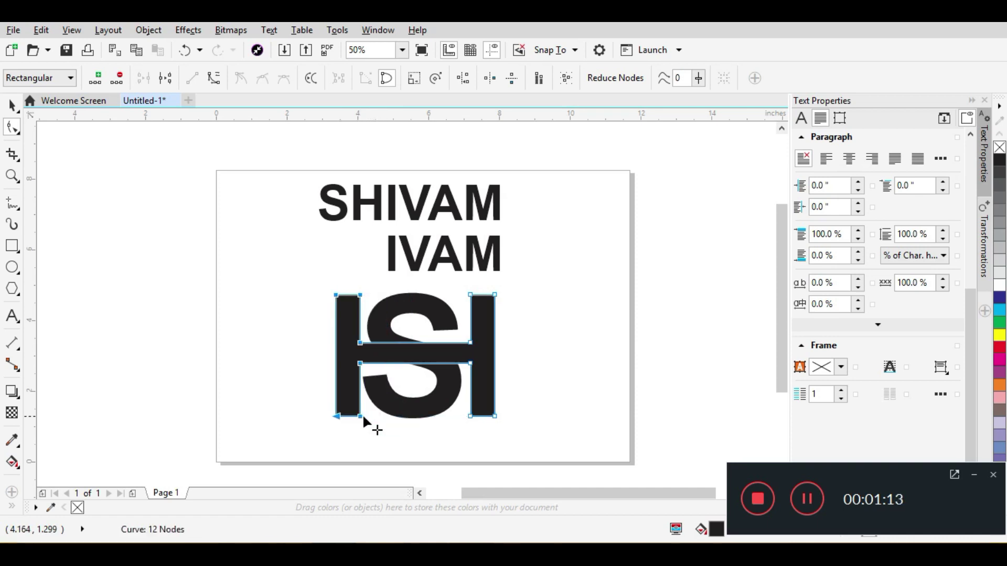
pyautogui.press('Left')
pyautogui.press('Left')
pyautogui.press('Left')
pyautogui.press('Left')
pyautogui.press('Left')
pyautogui.press('Left')
pyautogui.press('Left')
pyautogui.press('Left')
pyautogui.press('Left')
pyautogui.press('Left')
pyautogui.press('Left')
pyautogui.press('Left')
pyautogui.press('Left')
pyautogui.press('Left')
pyautogui.press('Left')
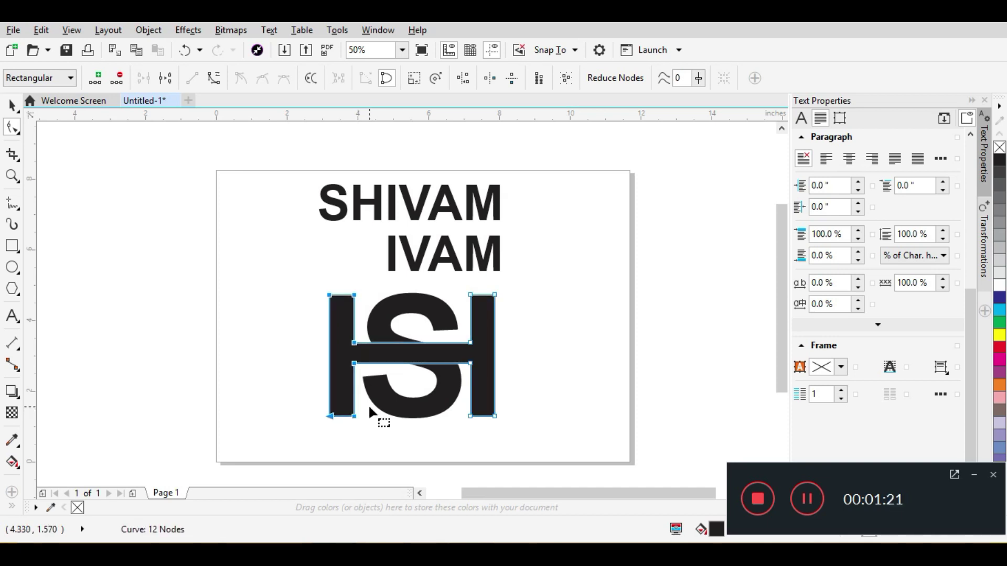
# Exit node editing and deselect the HS monogram and the IVAM text
pyautogui.press('space')
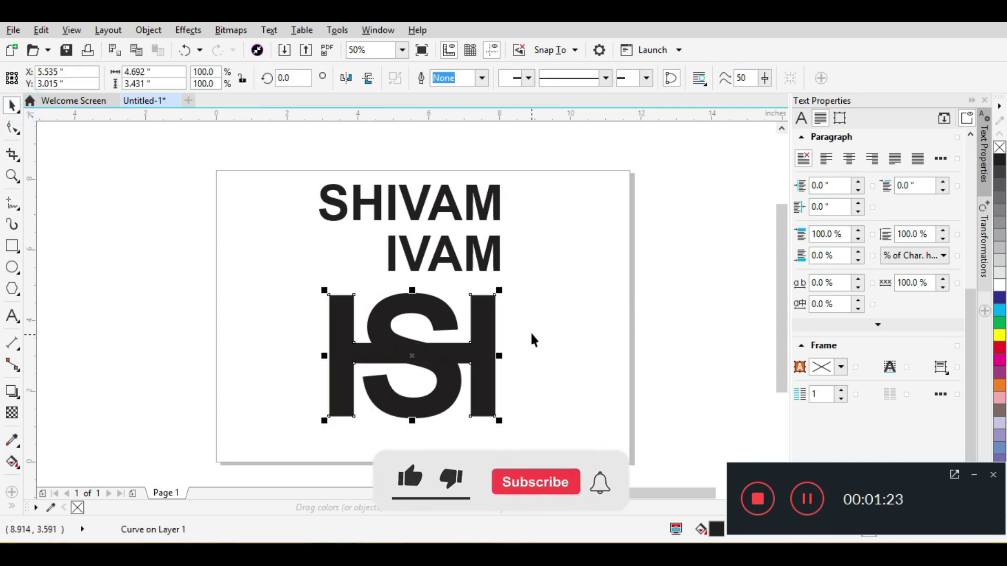
pyautogui.click(531, 338)
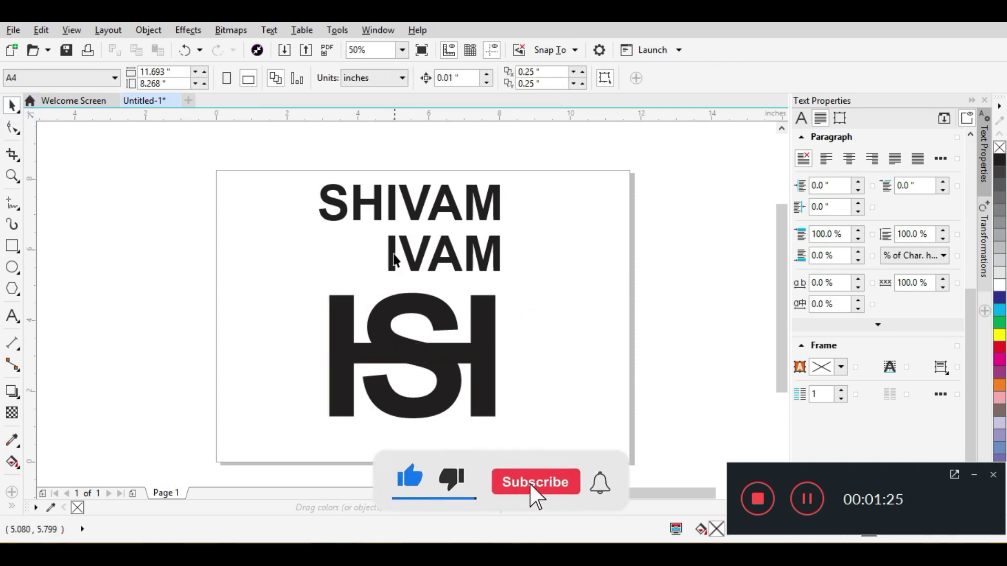
pyautogui.click(395, 258)
pyautogui.click(415, 267)
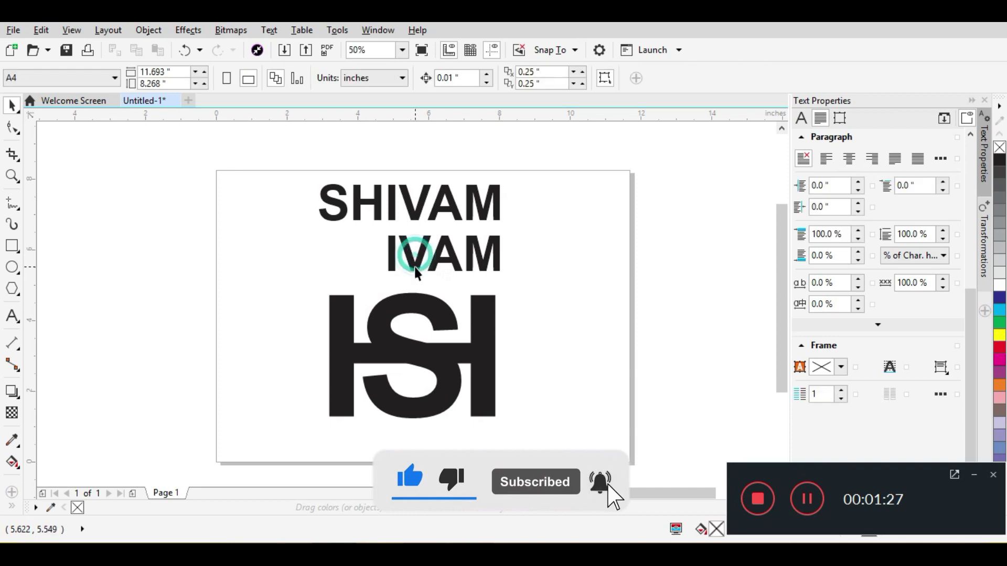
# Make the V a 345 pt curve joined to the H as an M; move the A out
pyautogui.moveTo(415, 257); pyautogui.dragTo(532, 356)
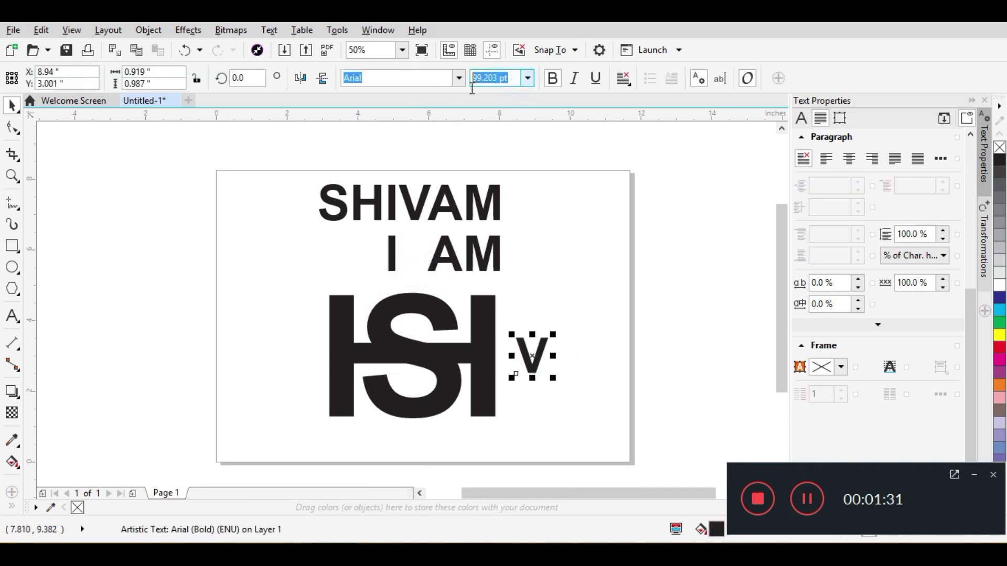
pyautogui.write('345')
pyautogui.press('Return')
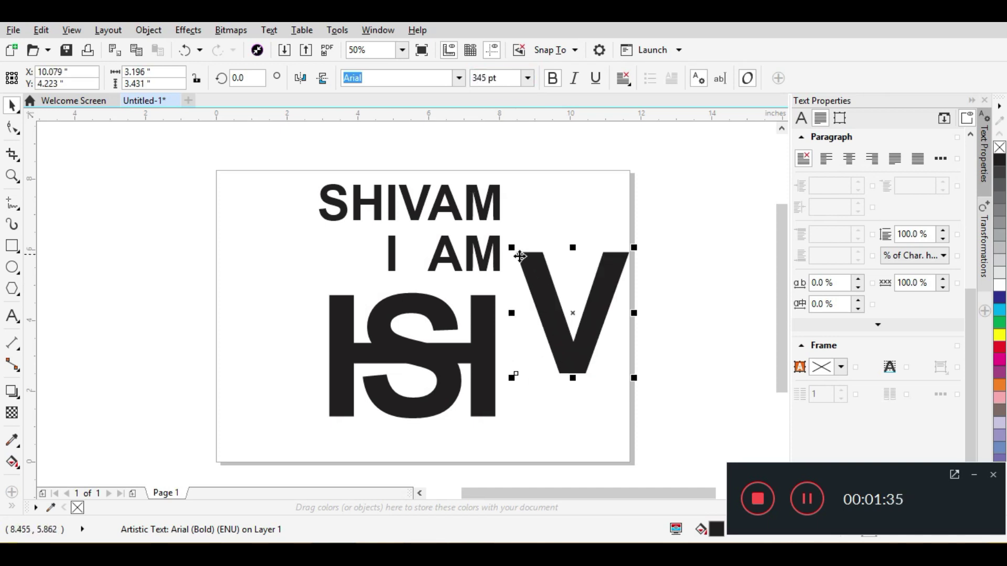
pyautogui.hotkey('ctrl', 'q')
pyautogui.moveTo(523, 256); pyautogui.dragTo(472, 300)
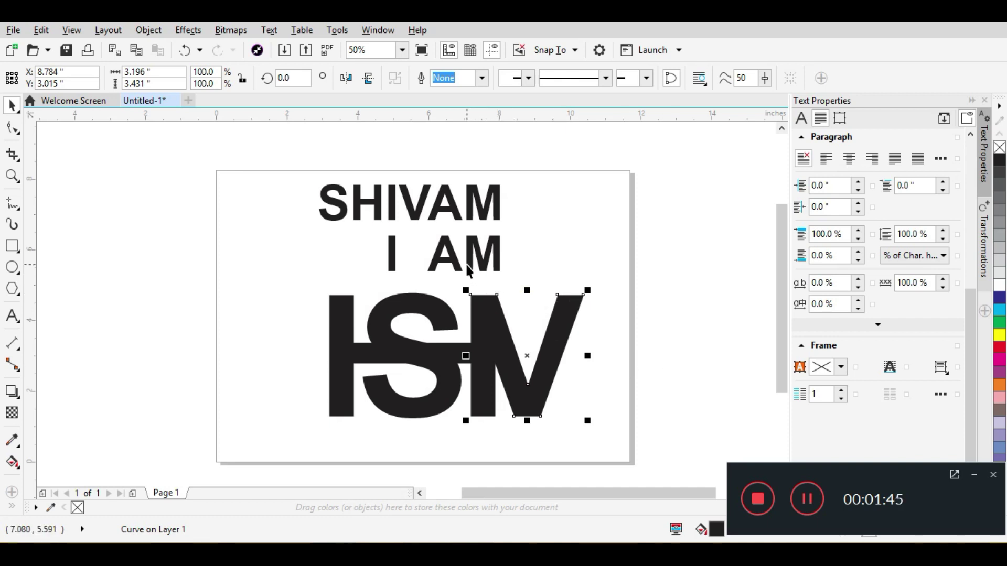
pyautogui.moveTo(452, 261); pyautogui.dragTo(651, 341)
# Set the A to 345 pt, park it right of the page, and convert it to curves
pyautogui.click(515, 79)
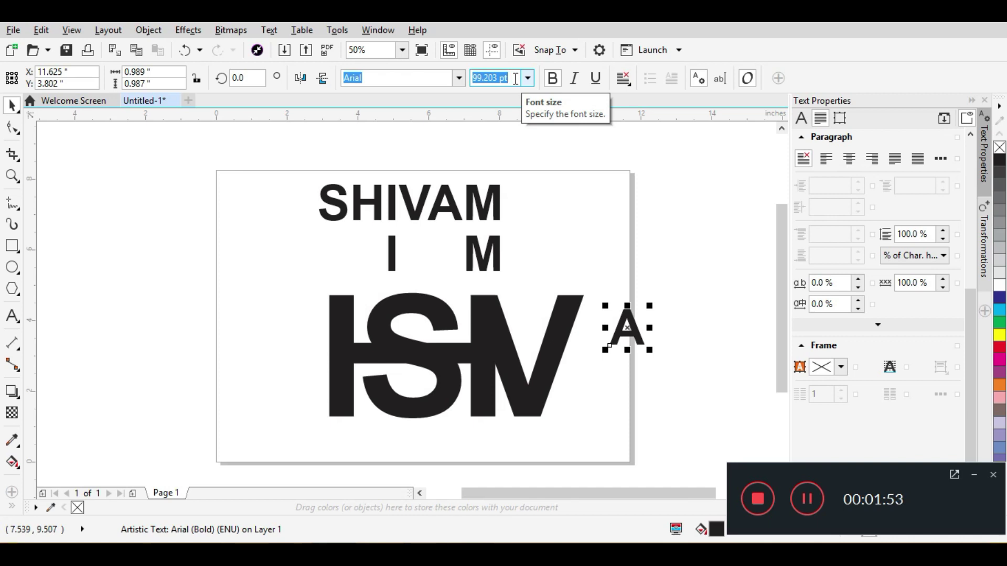
pyautogui.write('345')
pyautogui.press('Return')
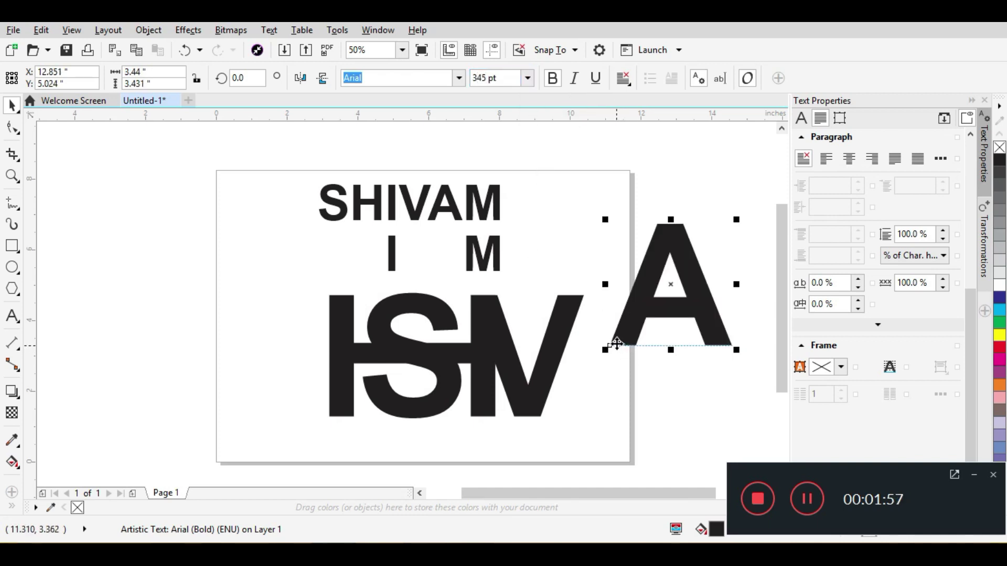
pyautogui.moveTo(608, 350); pyautogui.dragTo(517, 417)
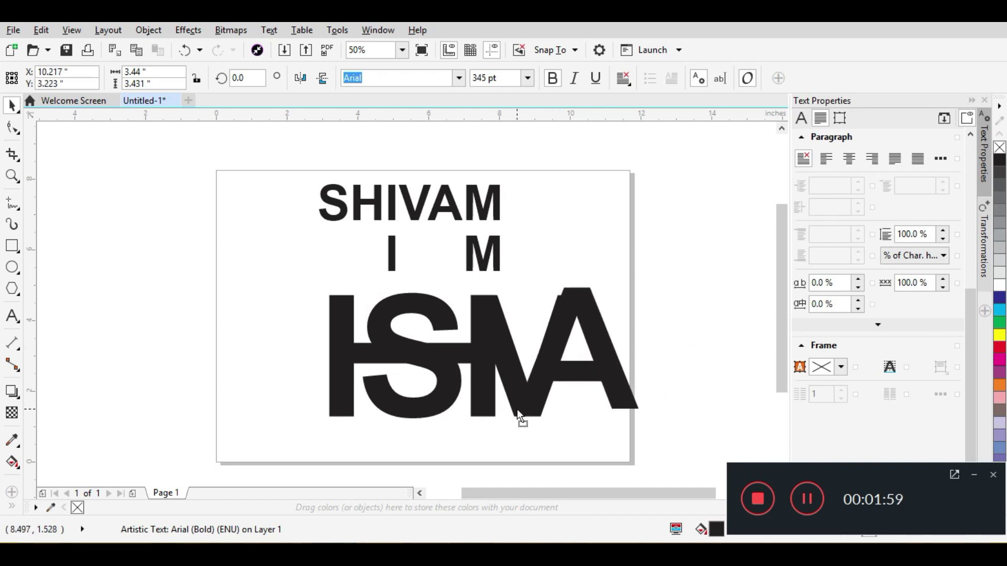
pyautogui.scroll(3, 571, 309)
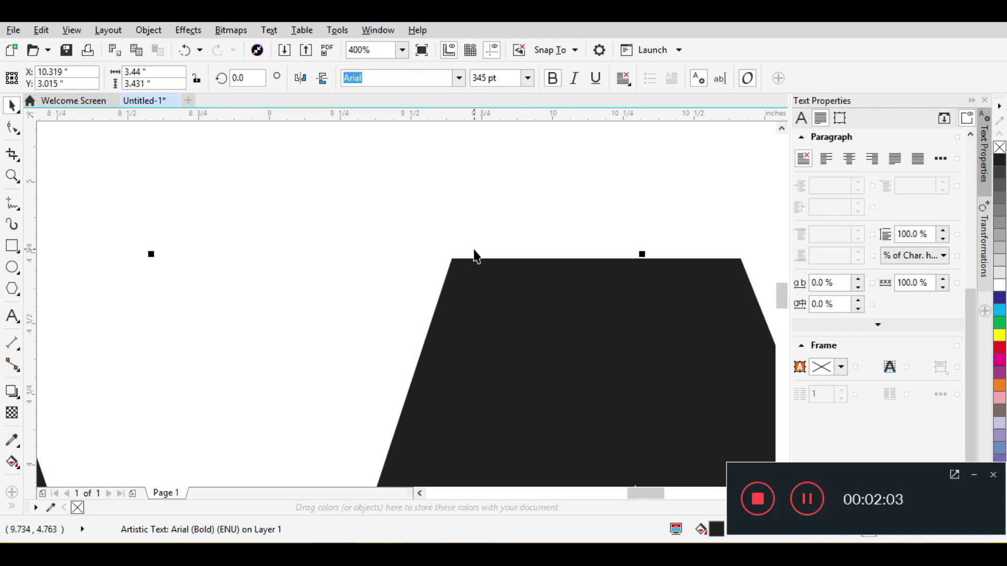
pyautogui.scroll(-1, 450, 227)
pyautogui.scroll(-3, 451, 227)
pyautogui.moveTo(474, 232); pyautogui.dragTo(582, 234)
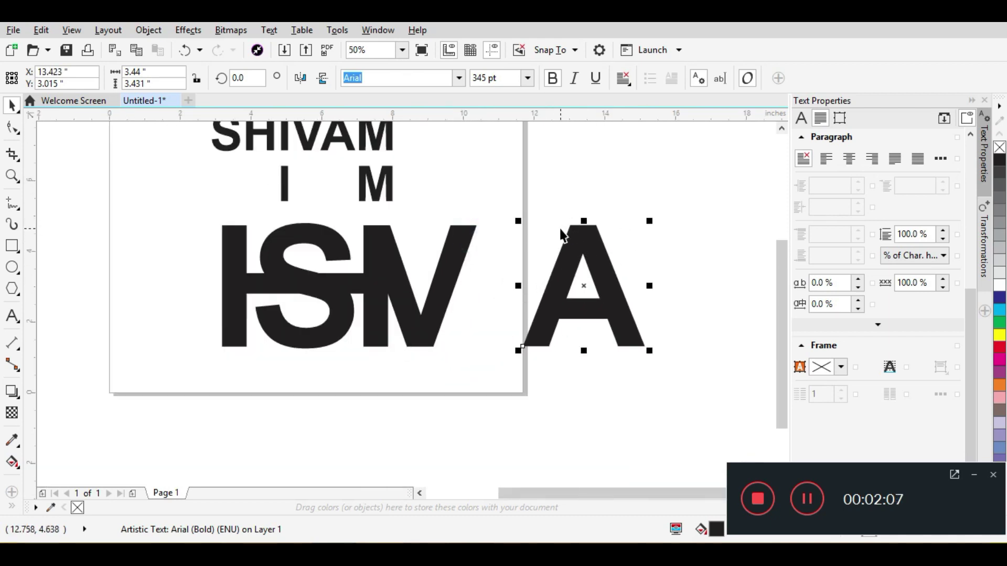
pyautogui.hotkey('ctrl', 'q')
# Move the A curve onto the M and nudge it right so its leg lines up
pyautogui.moveTo(567, 227); pyautogui.dragTo(452, 225)
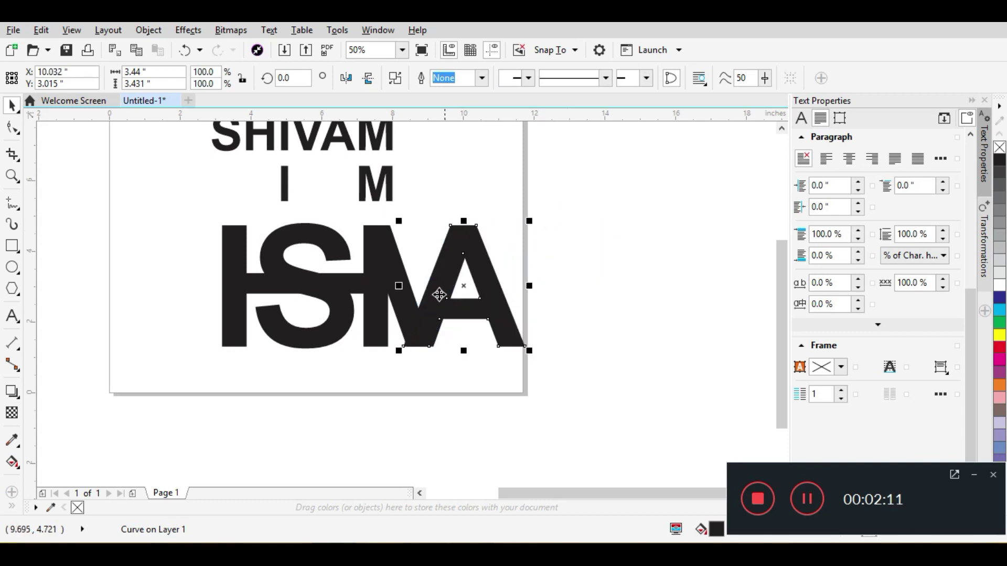
pyautogui.scroll(2, 417, 345)
pyautogui.click(13, 127)
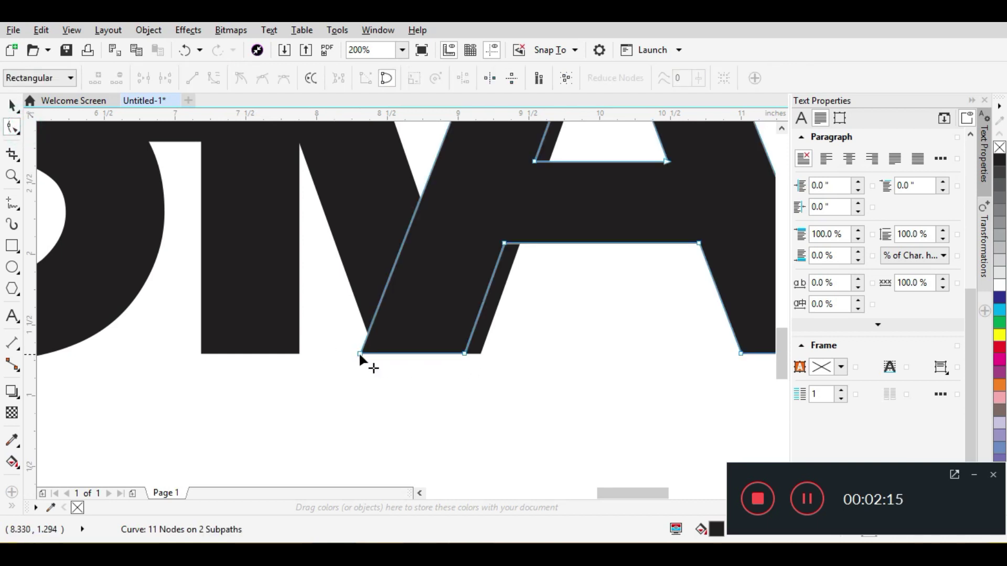
pyautogui.click(12, 105)
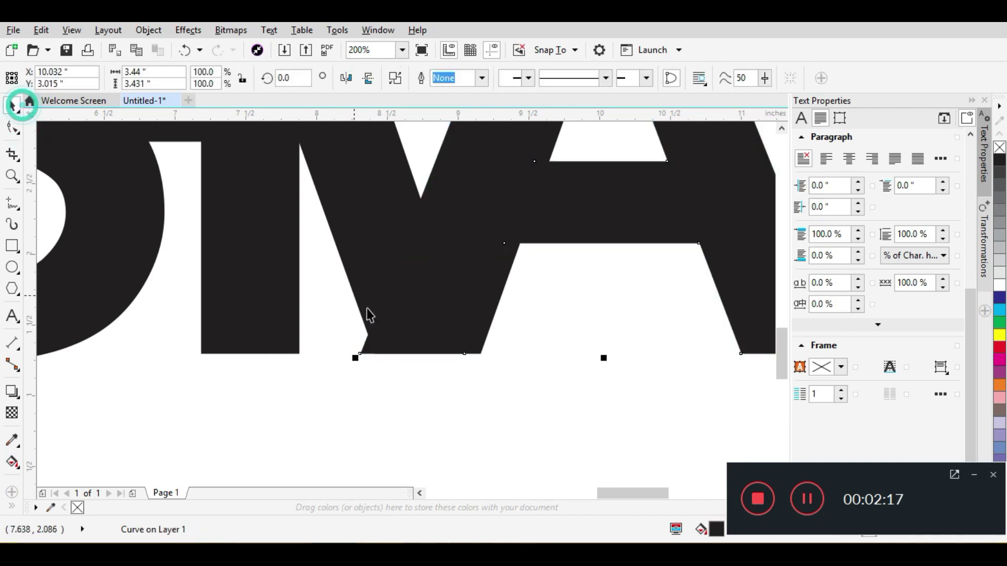
pyautogui.scroll(-2, 425, 257)
pyautogui.scroll(3, 397, 363)
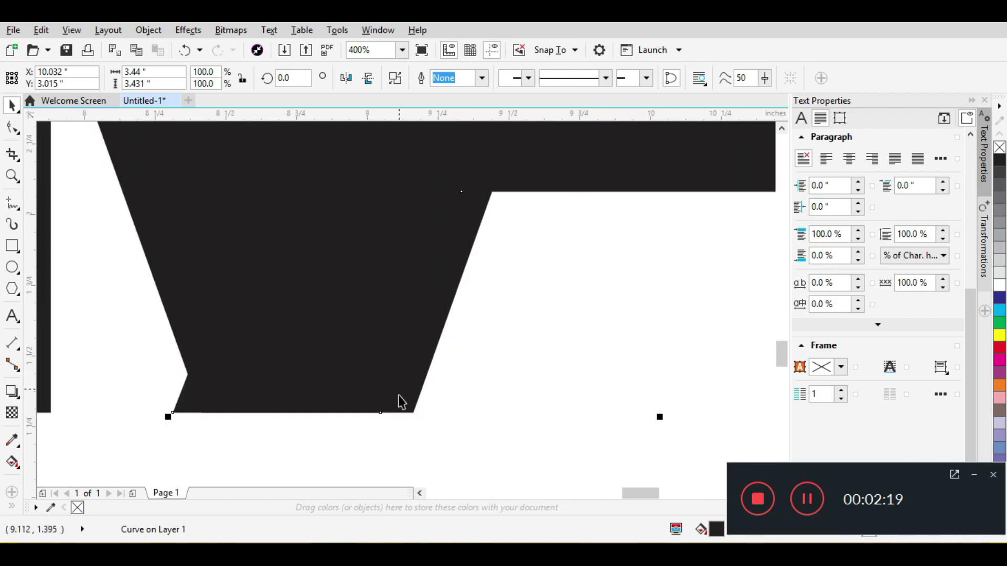
pyautogui.doubleClick(381, 414)
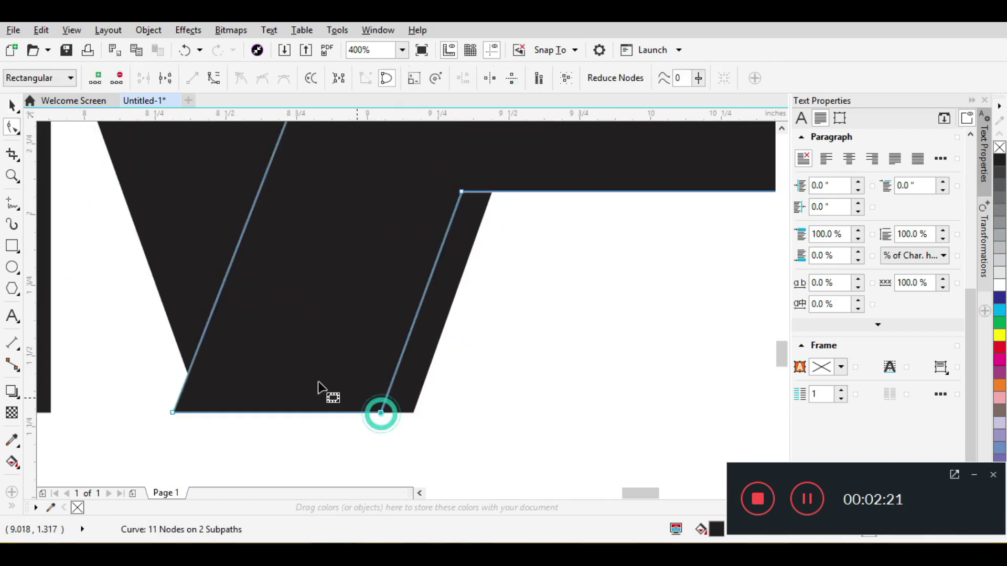
pyautogui.click(12, 105)
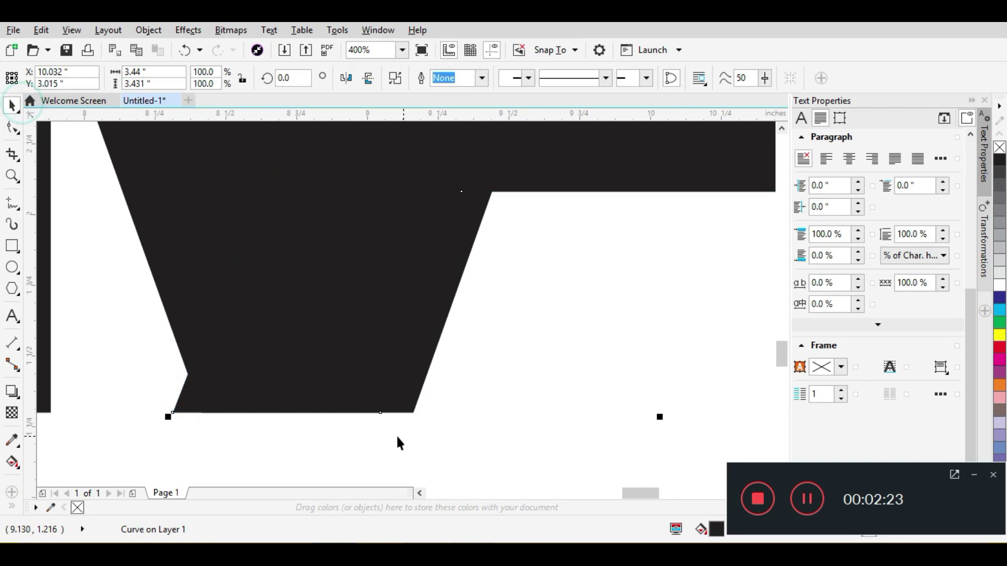
pyautogui.moveTo(380, 415); pyautogui.dragTo(416, 416)
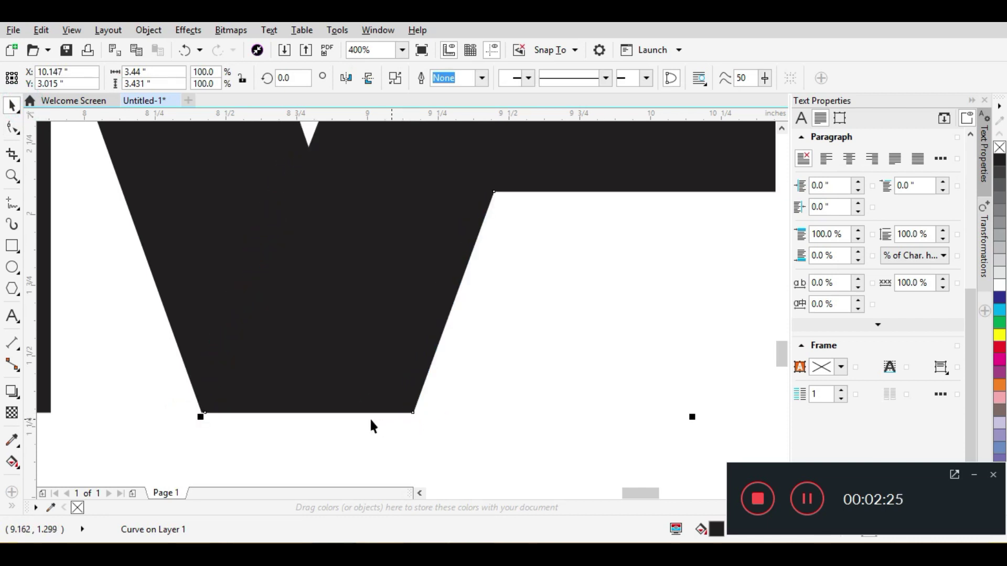
pyautogui.scroll(-3, 369, 417)
pyautogui.click(532, 314)
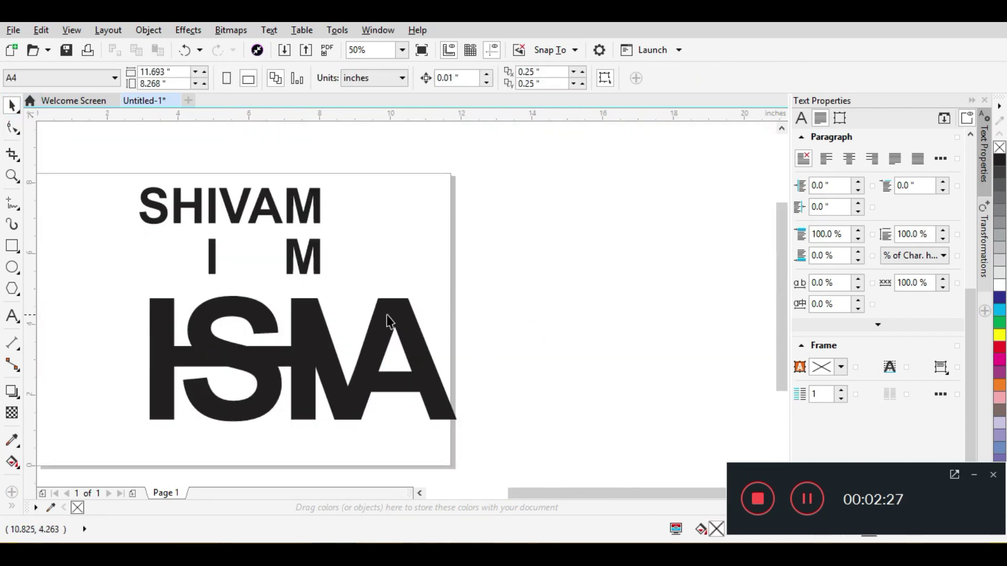
# Draw two parallel diagonal lines across the start of SHIVAM
pyautogui.scroll(-1, 505, 274)
pyautogui.scroll(1, 383, 314)
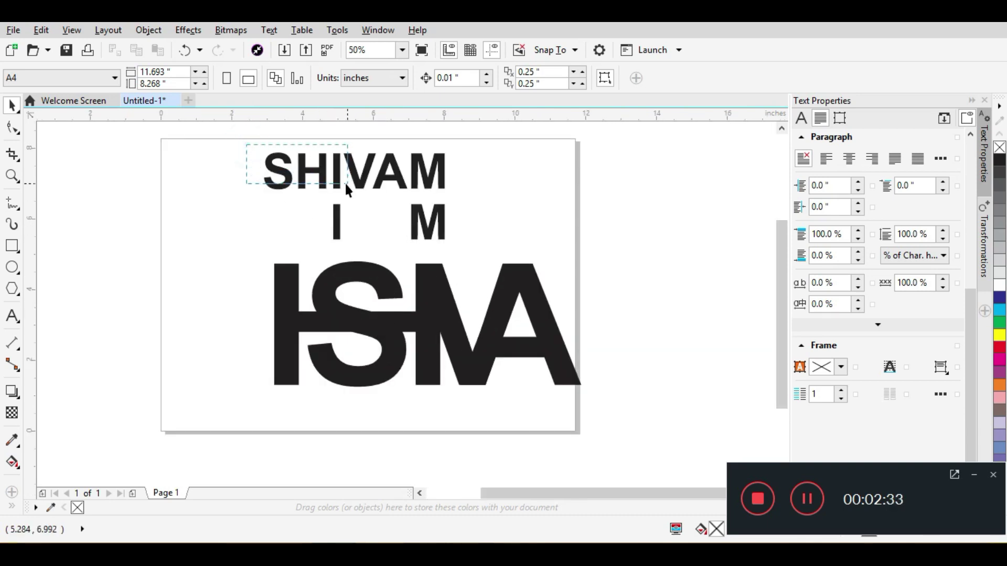
pyautogui.scroll(1, 285, 181)
pyautogui.scroll(-1, 286, 181)
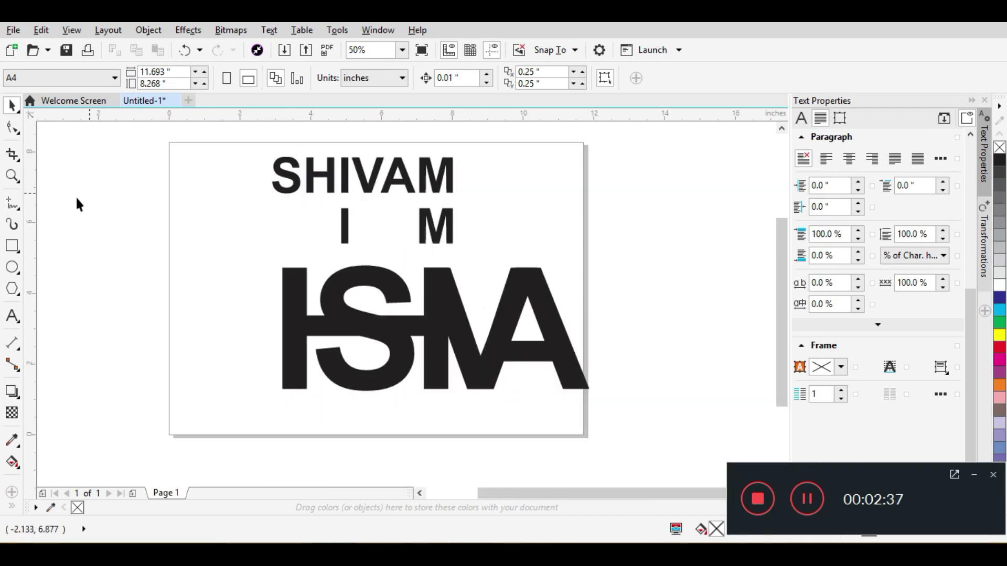
pyautogui.click(16, 204)
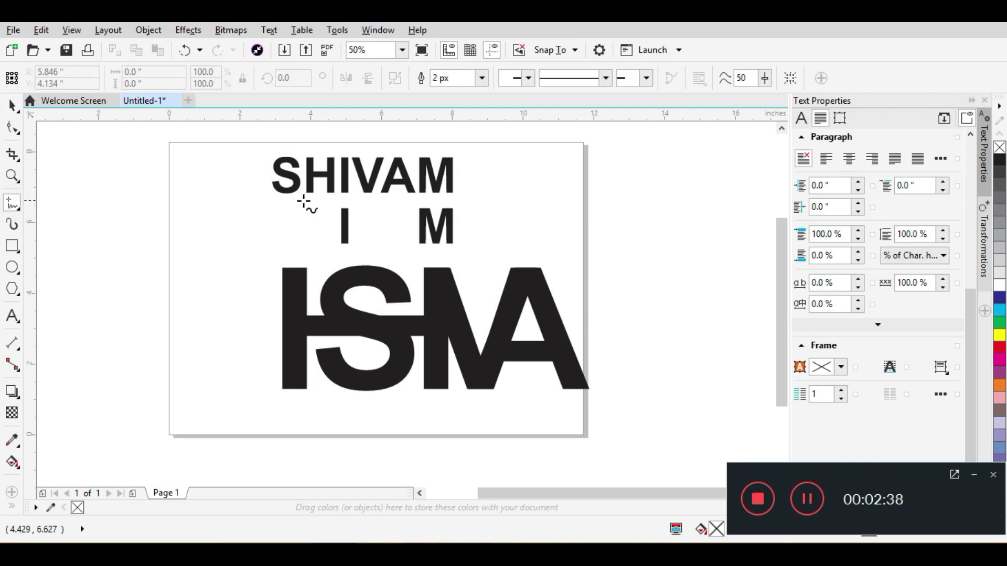
pyautogui.click(266, 206)
pyautogui.click(303, 143)
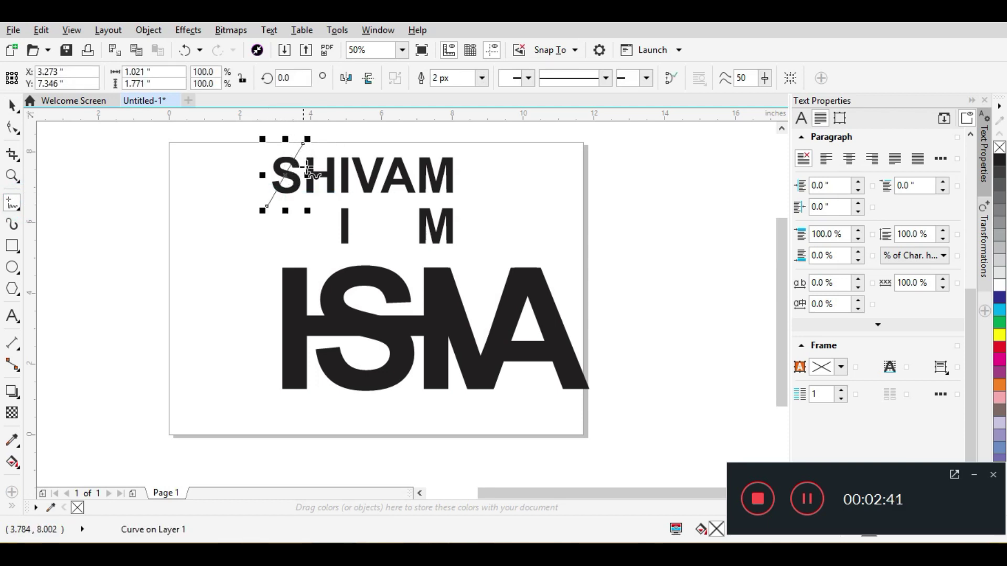
pyautogui.click(310, 205)
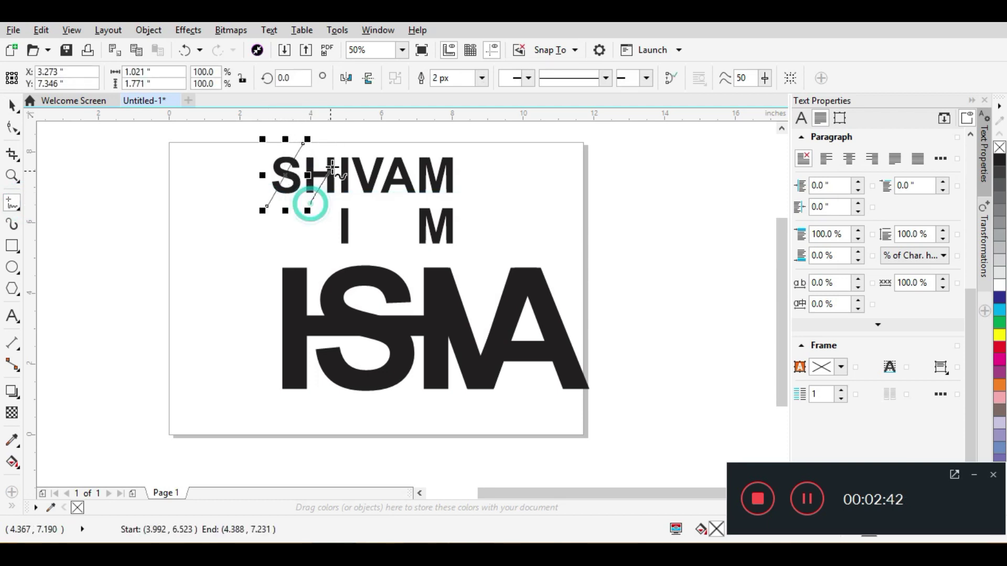
pyautogui.click(344, 144)
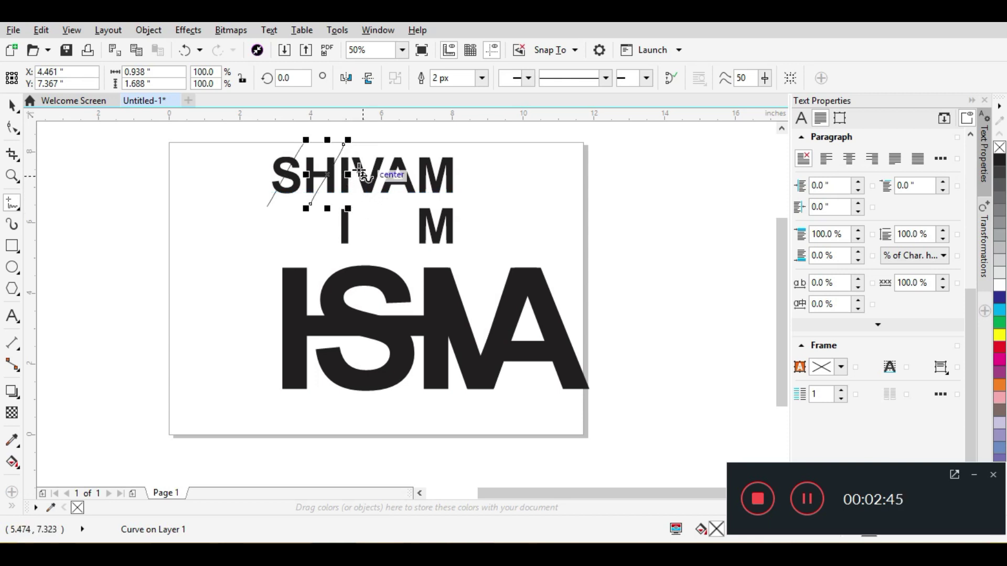
# Draw three more diagonal lines across the rest of SHIVAM, including its A
pyautogui.scroll(2, 357, 167)
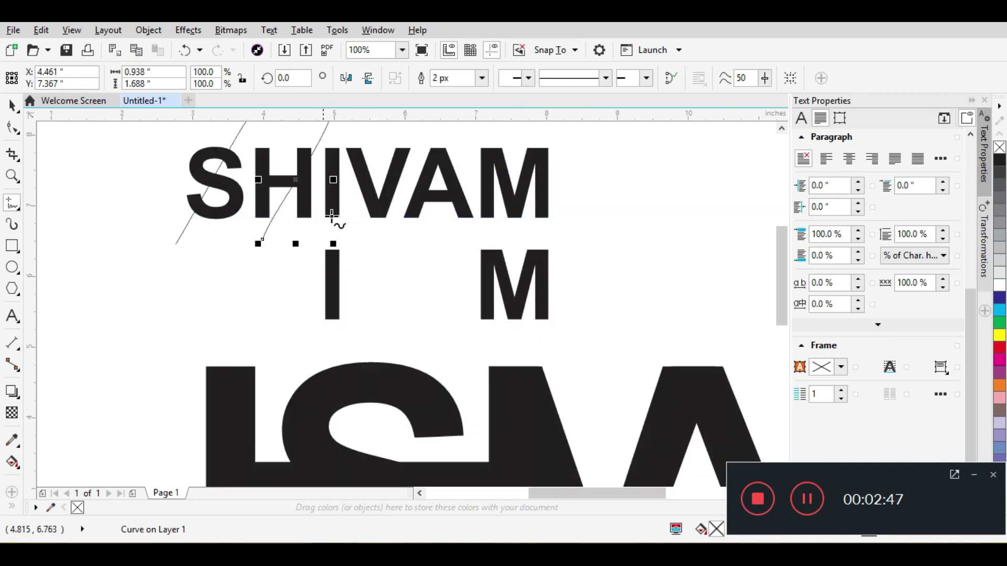
pyautogui.click(348, 218)
pyautogui.click(395, 124)
pyautogui.click(400, 224)
pyautogui.click(456, 143)
pyautogui.scroll(-1, 441, 173)
pyautogui.scroll(-1, 438, 178)
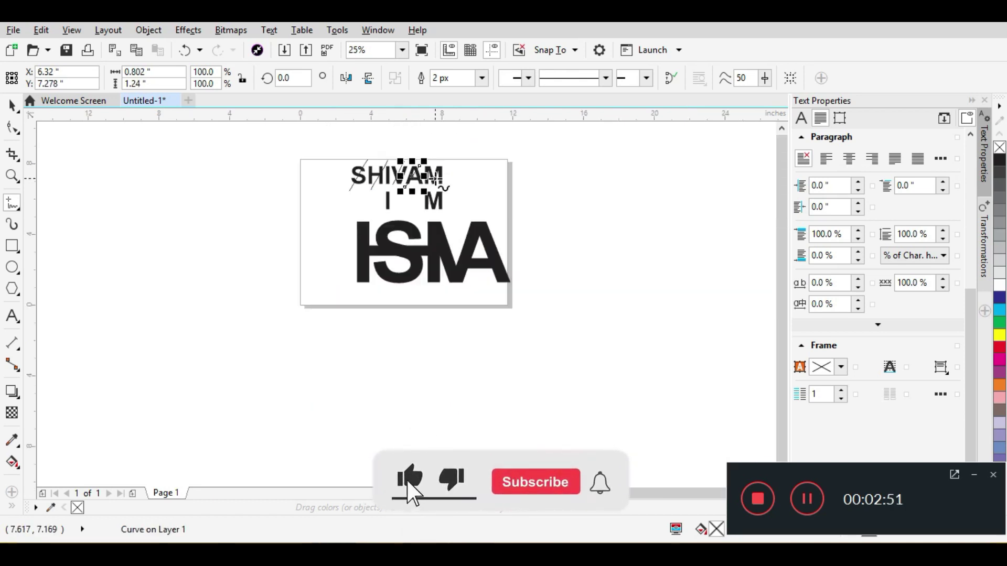
pyautogui.scroll(1, 436, 181)
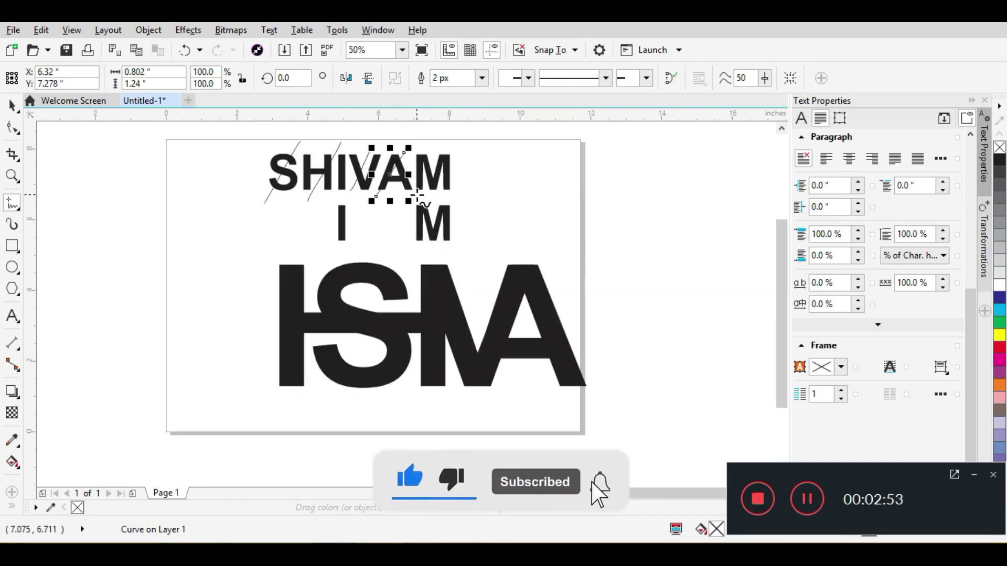
pyautogui.click(417, 195)
pyautogui.click(453, 136)
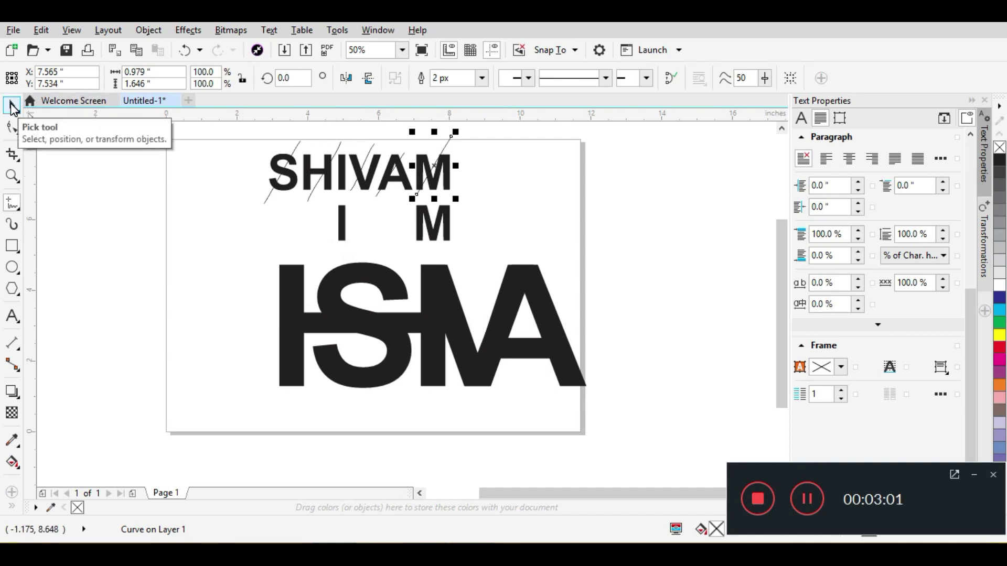
# Delete the small leftover I and M letters
pyautogui.click(12, 106)
pyautogui.moveTo(463, 244); pyautogui.dragTo(305, 197)
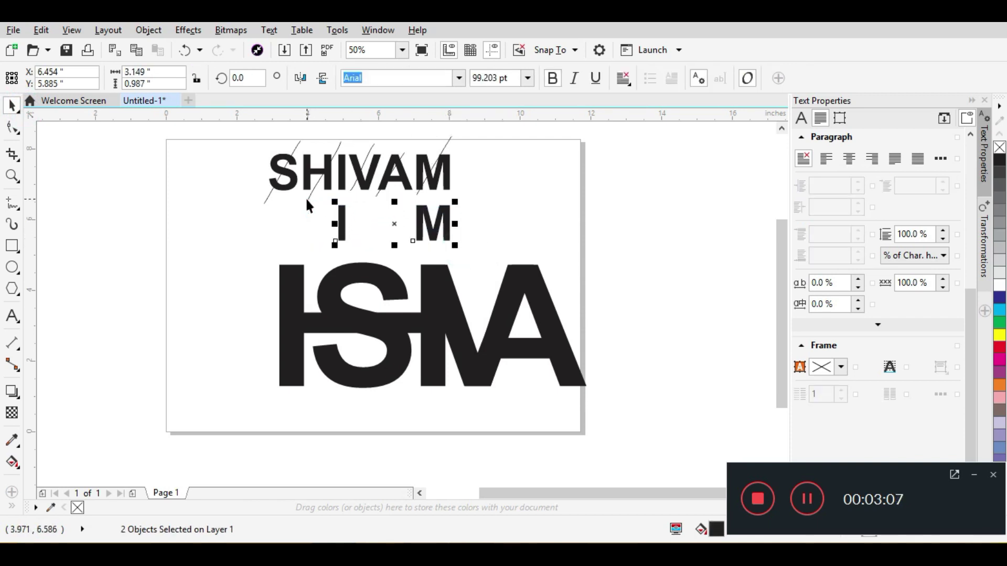
pyautogui.press('Delete')
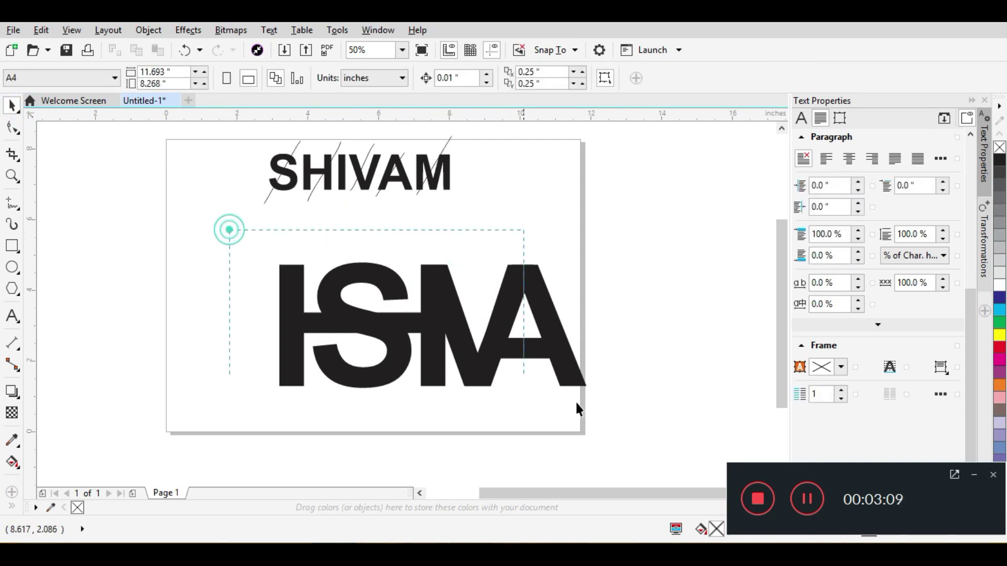
# Group the monogram letters, move them left and up beneath SHIVAM, then ungroup
pyautogui.moveTo(576, 404); pyautogui.dragTo(634, 420)
pyautogui.hotkey('ctrl', 'g')
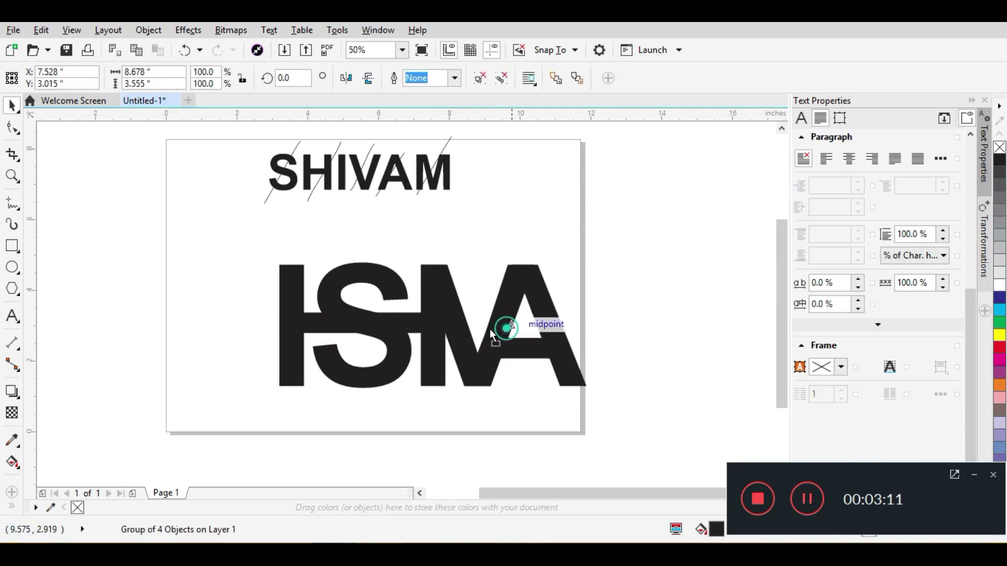
pyautogui.moveTo(490, 328); pyautogui.dragTo(453, 330)
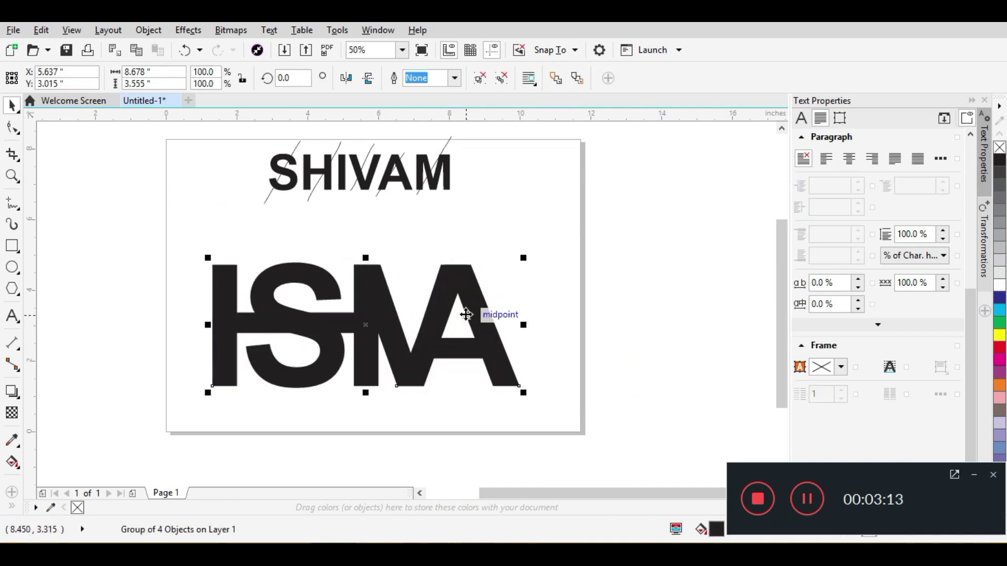
pyautogui.moveTo(458, 292); pyautogui.dragTo(469, 293)
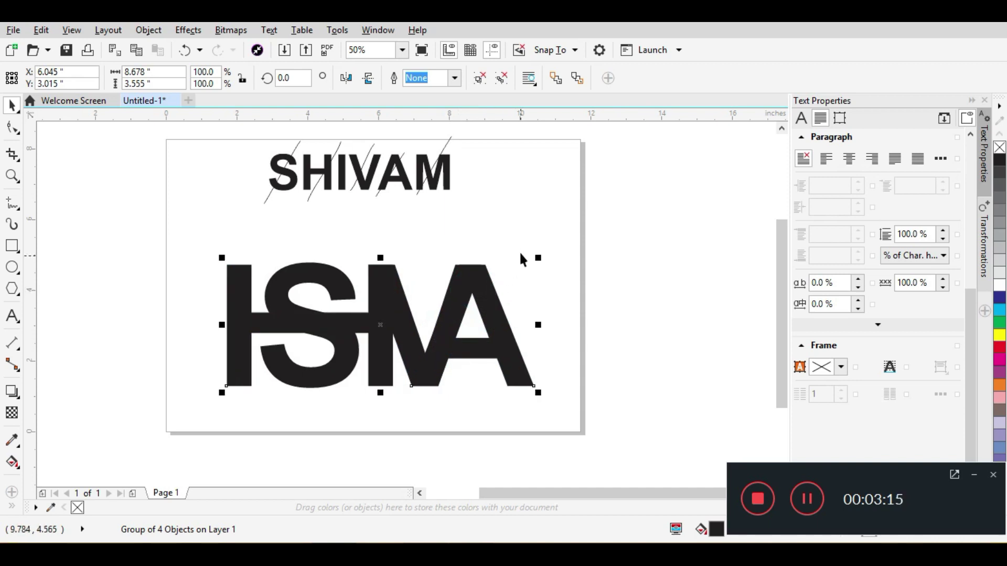
pyautogui.click(468, 285)
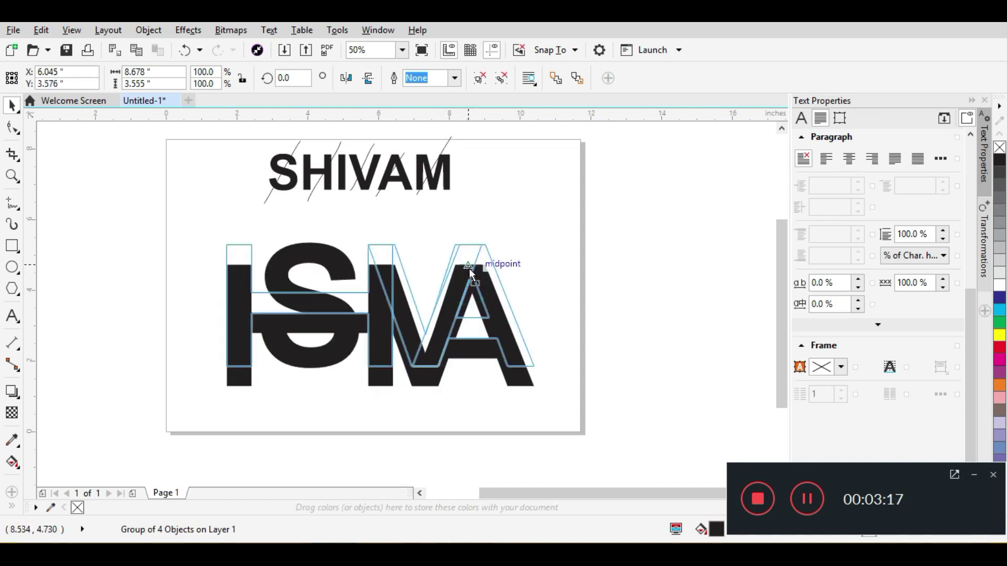
pyautogui.moveTo(468, 285); pyautogui.dragTo(492, 264)
pyautogui.moveTo(534, 225); pyautogui.dragTo(186, 404)
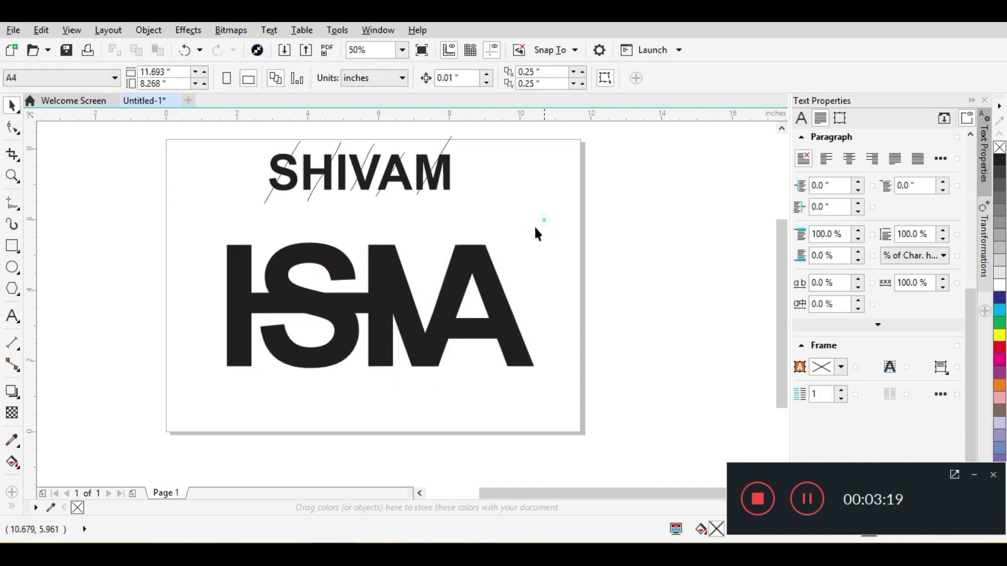
pyautogui.hotkey('ctrl', 'u')
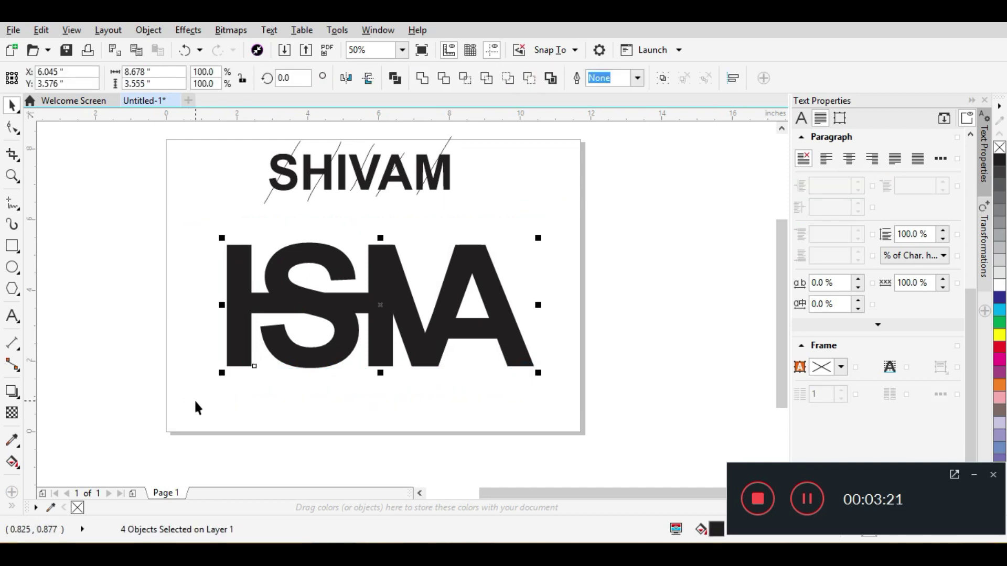
# Wrap the H curve in a thin 0.076-inch outside contour
pyautogui.click(593, 290)
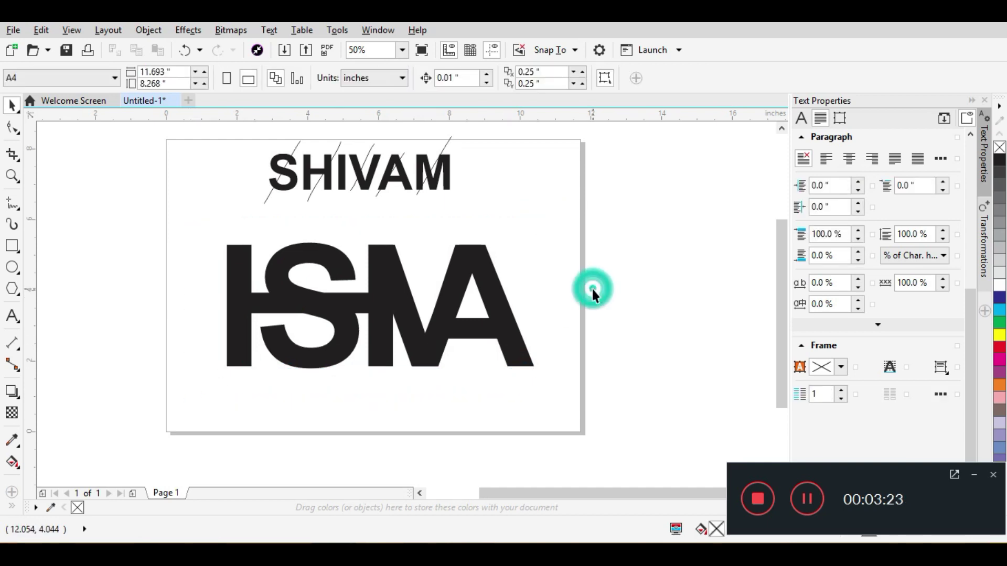
pyautogui.scroll(2, 285, 304)
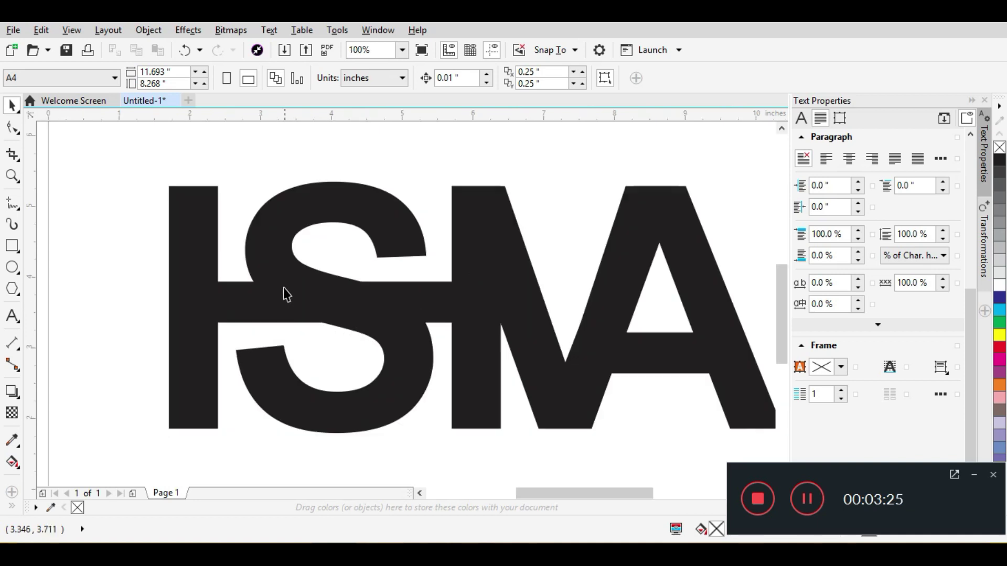
pyautogui.click(281, 282)
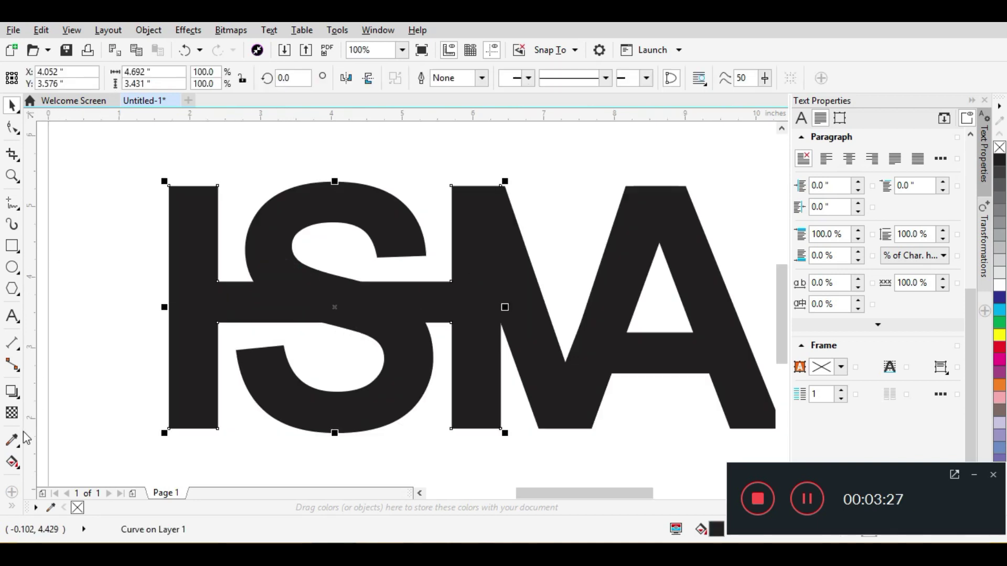
pyautogui.click(16, 506)
pyautogui.click(18, 401)
pyautogui.click(40, 403)
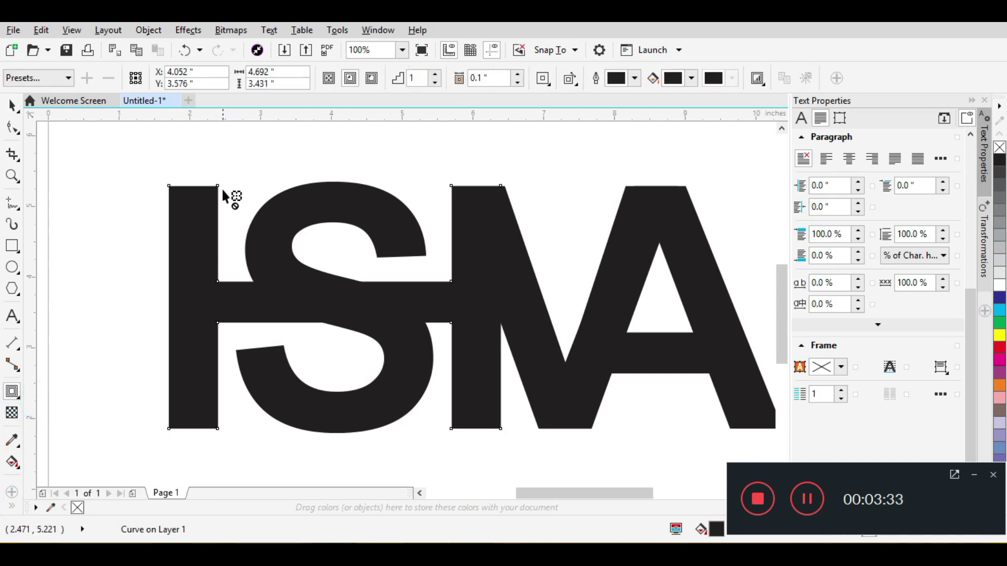
pyautogui.moveTo(216, 185); pyautogui.dragTo(226, 185)
pyautogui.click(13, 106)
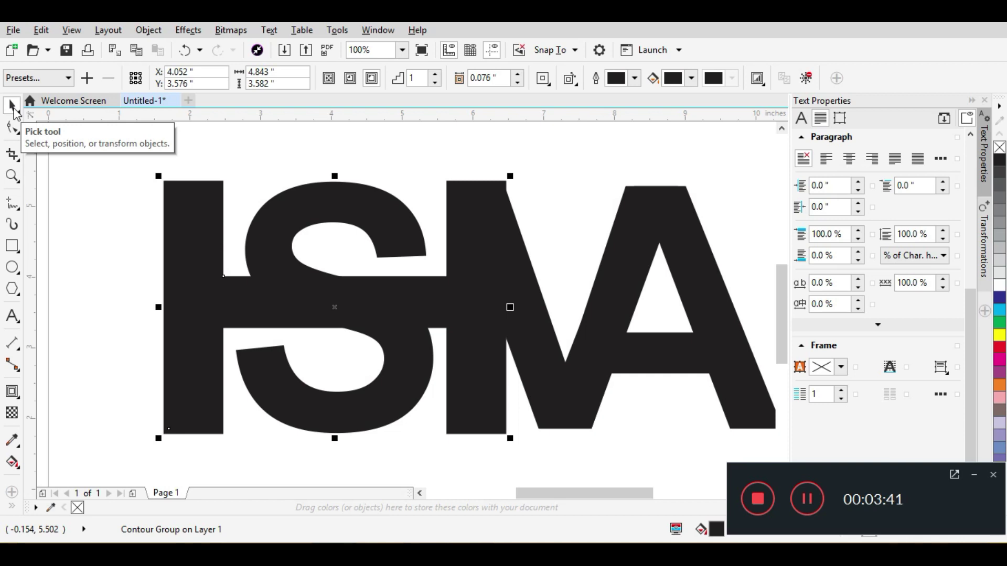
pyautogui.click(13, 108)
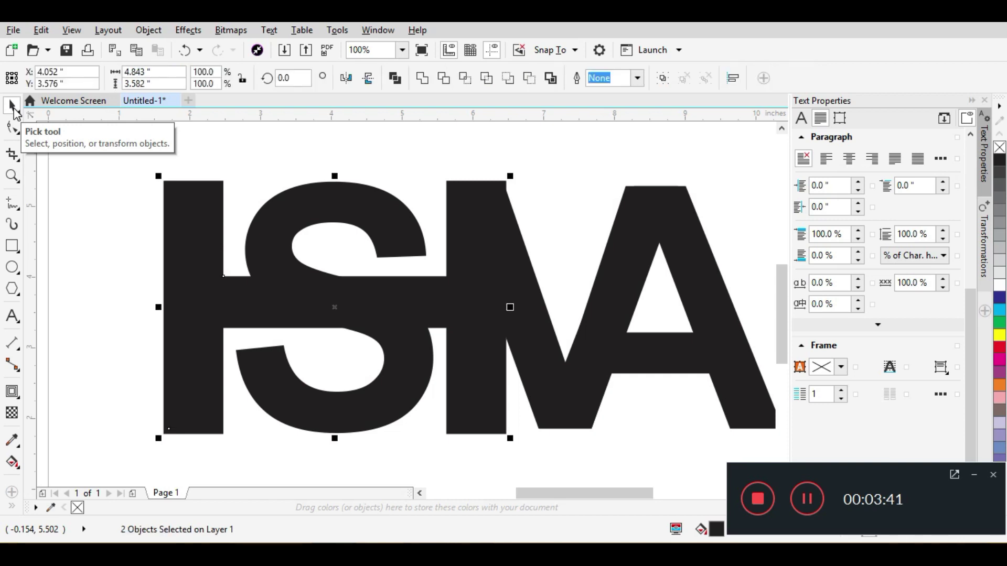
pyautogui.click(998, 148)
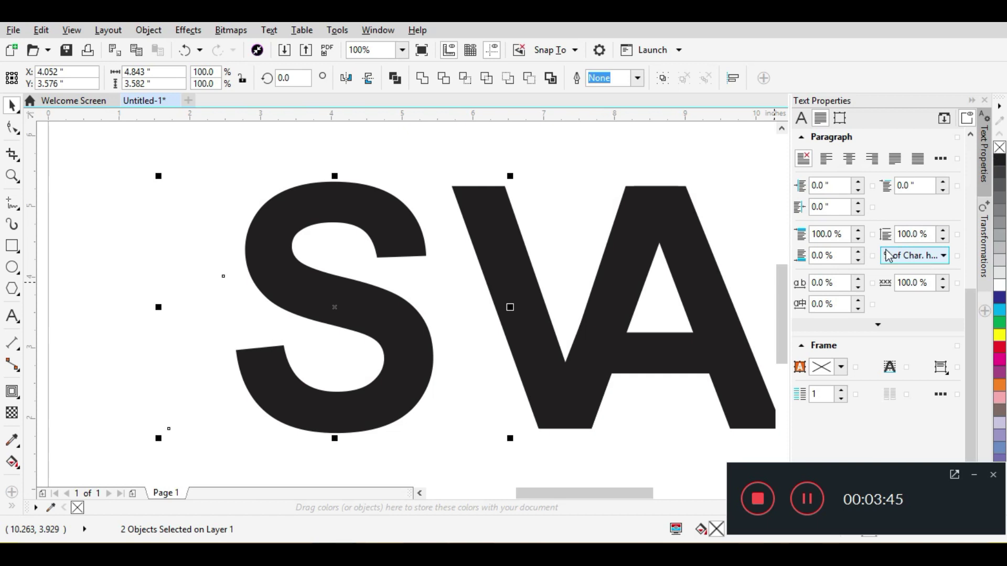
pyautogui.hotkey('ctrl', 'z')
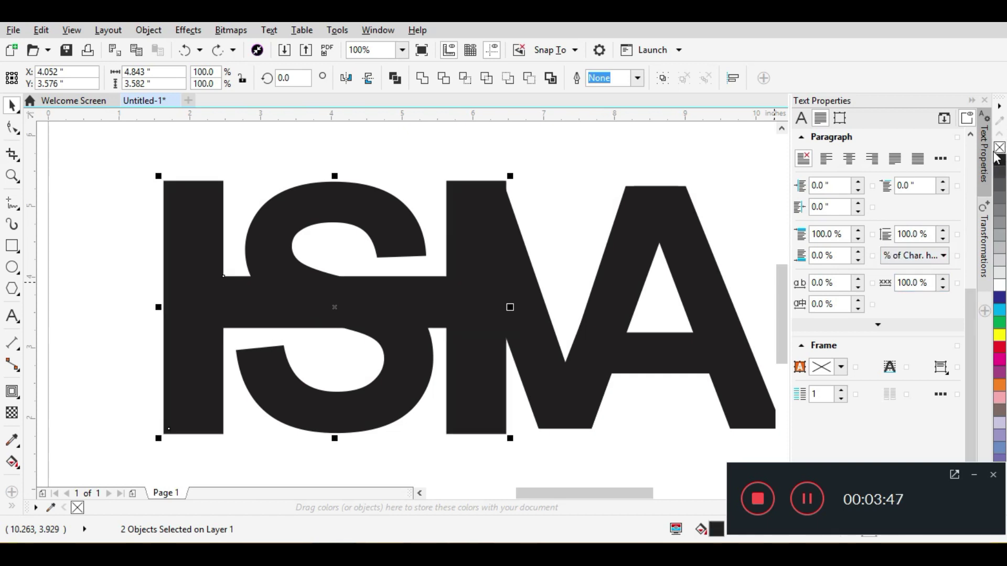
pyautogui.moveTo(243, 301); pyautogui.dragTo(236, 347)
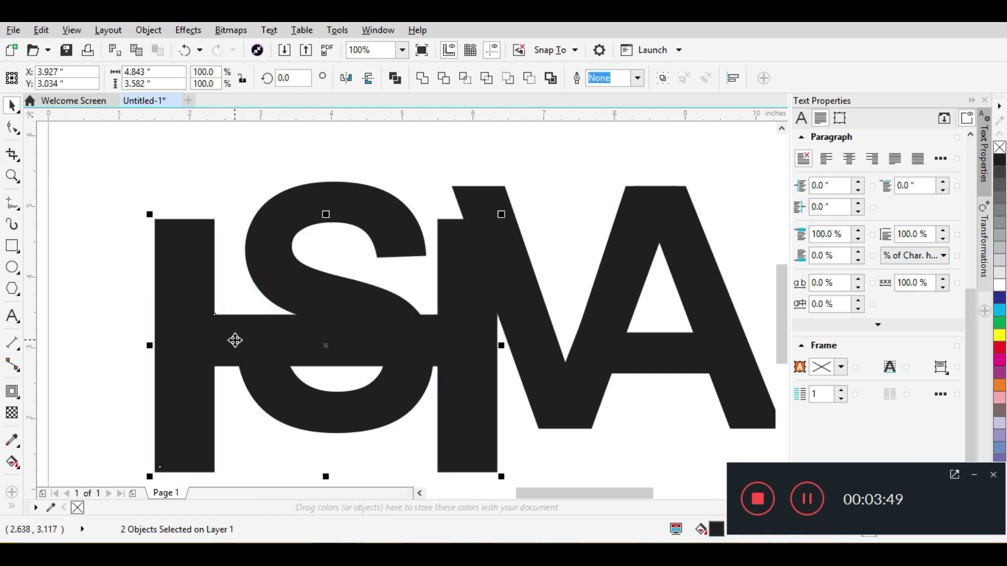
pyautogui.click(141, 208)
# Give the contour shape around the H no fill and a thin black outline
pyautogui.click(209, 185)
pyautogui.click(236, 162)
pyautogui.click(222, 186)
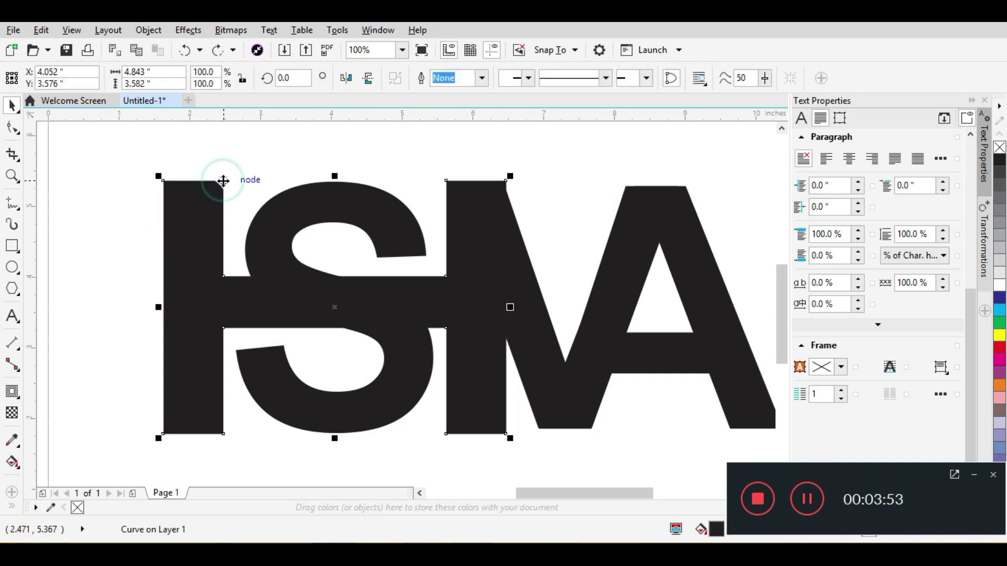
pyautogui.click(237, 162)
pyautogui.click(203, 199)
pyautogui.click(240, 147)
pyautogui.click(222, 182)
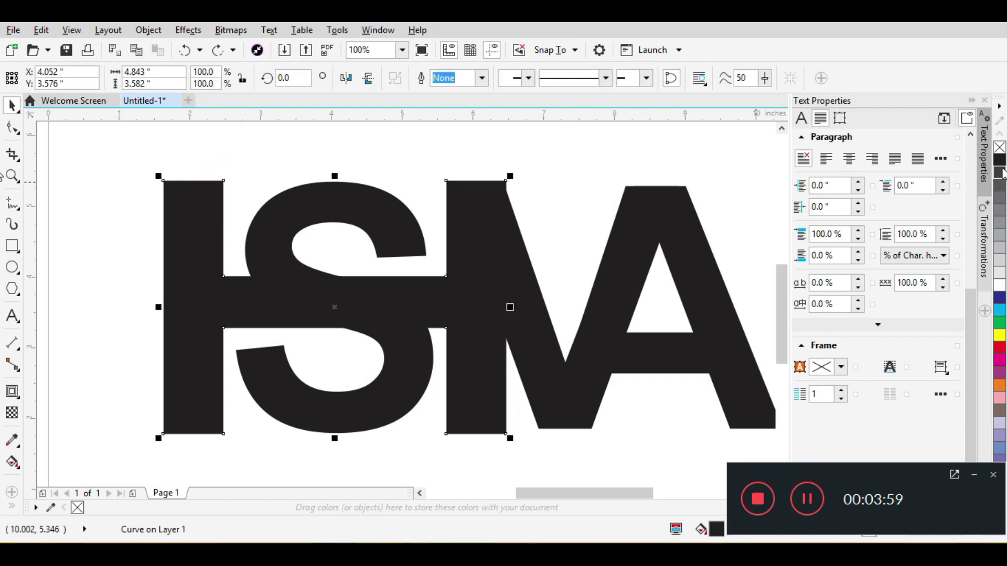
pyautogui.click(1001, 148)
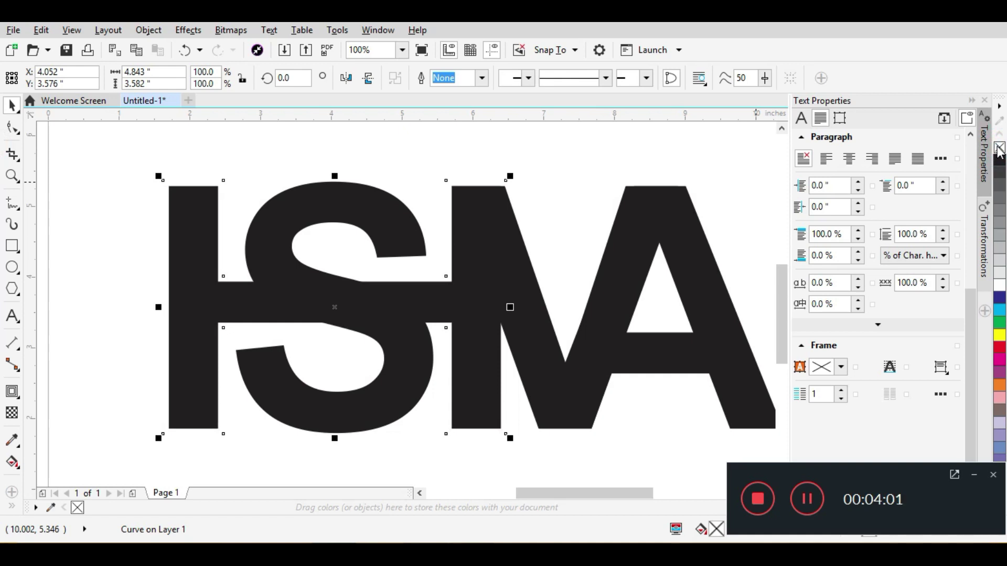
pyautogui.rightClick(1000, 161)
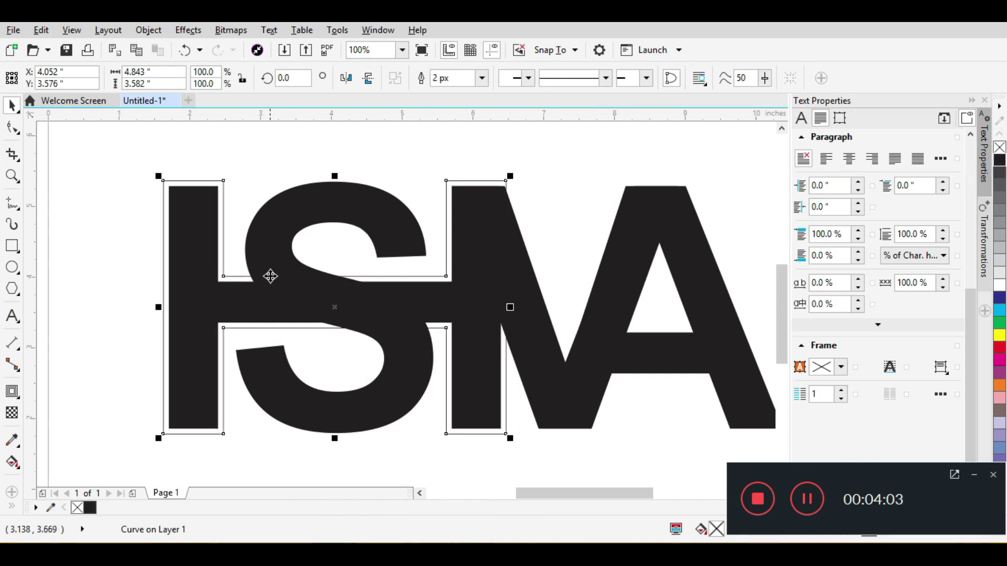
# Remove the S's fill and give it a thin black outline
pyautogui.click(273, 244)
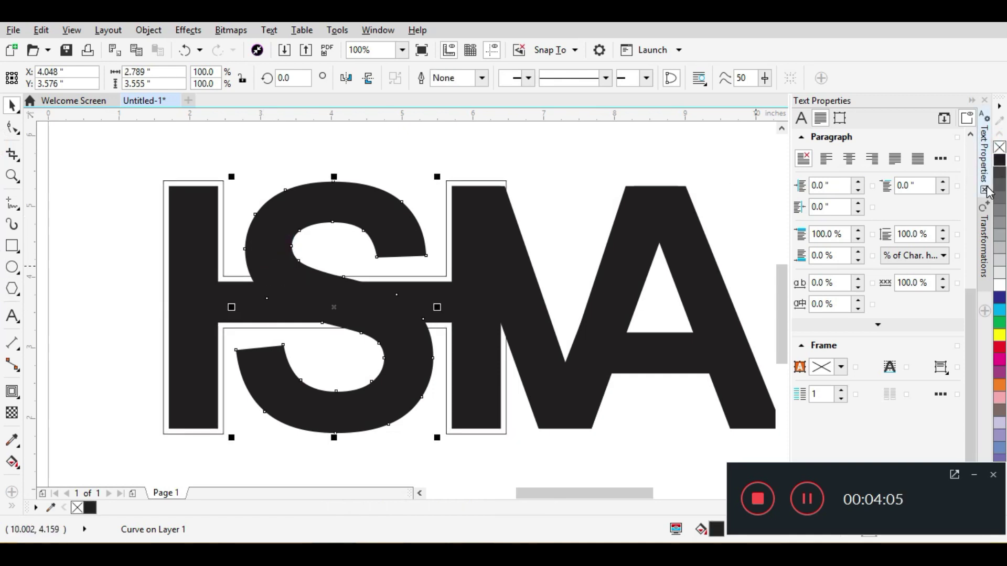
pyautogui.click(1000, 147)
pyautogui.rightClick(1000, 161)
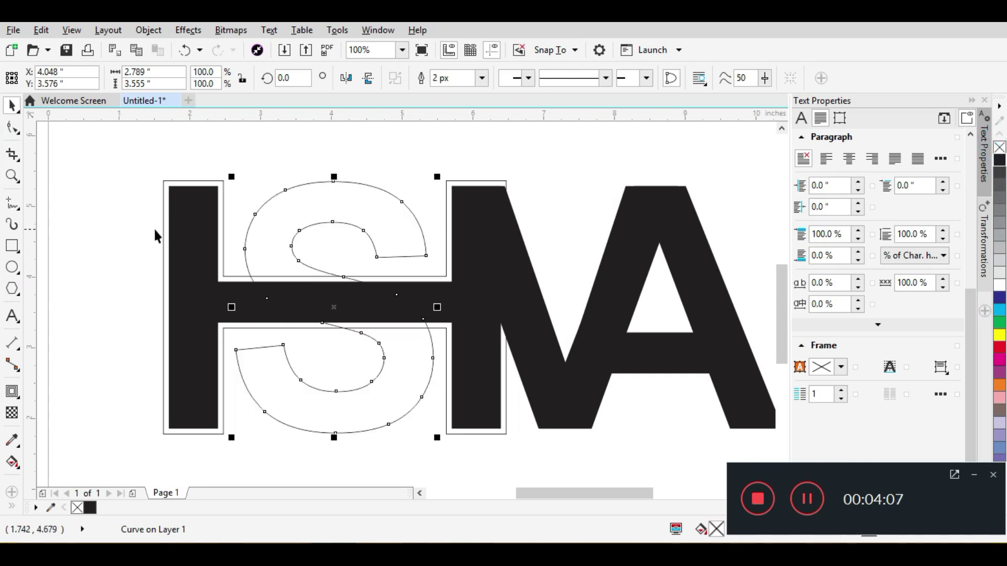
pyautogui.click(115, 217)
pyautogui.click(12, 508)
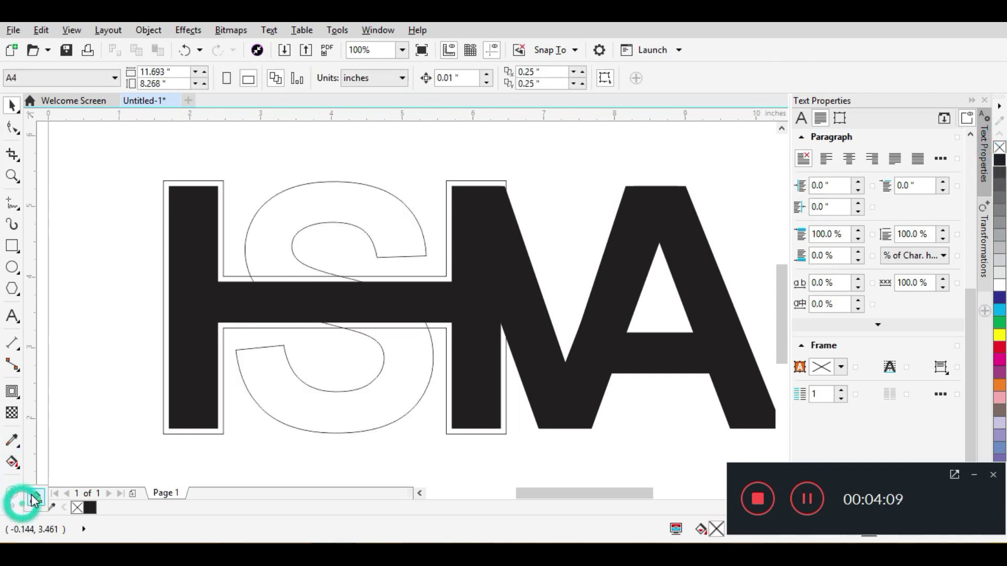
pyautogui.click(93, 457)
pyautogui.click(277, 246)
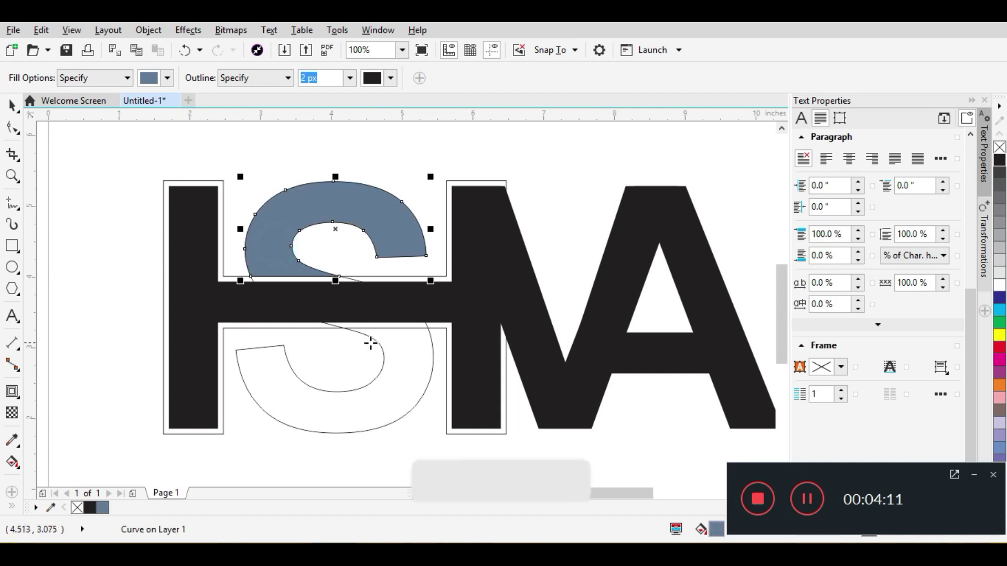
pyautogui.click(406, 341)
pyautogui.click(13, 104)
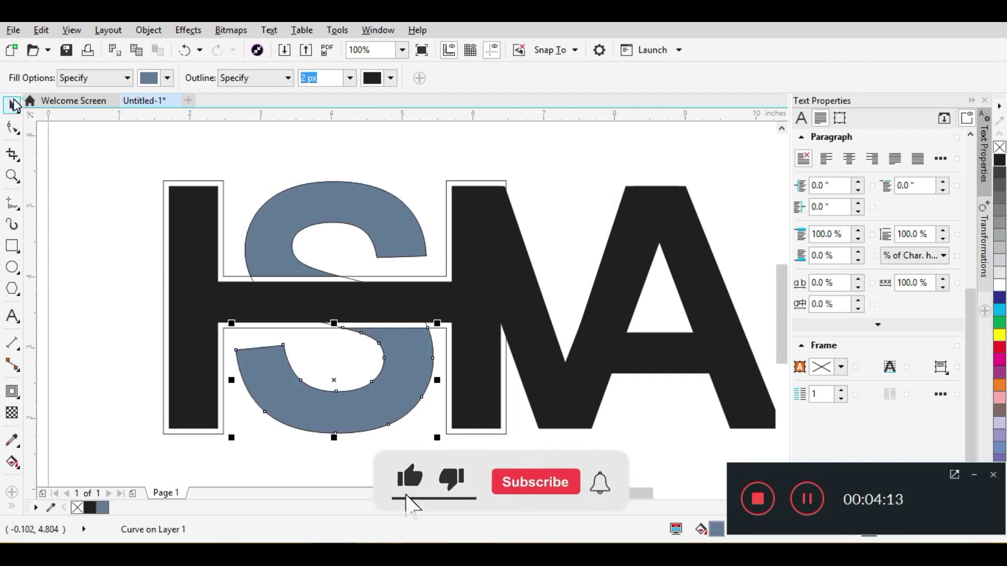
pyautogui.click(84, 154)
pyautogui.click(179, 181)
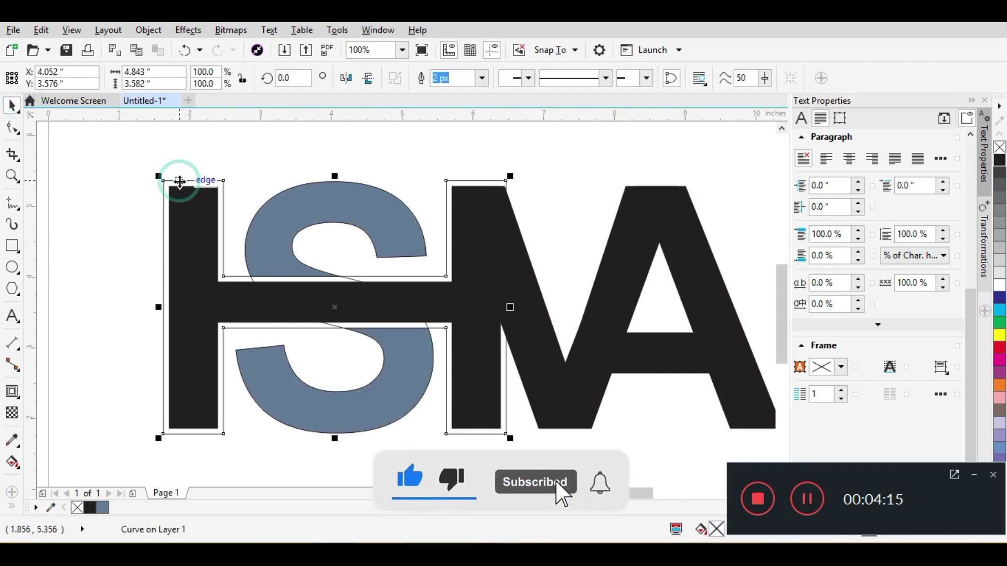
pyautogui.click(180, 181)
pyautogui.scroll(3, 338, 320)
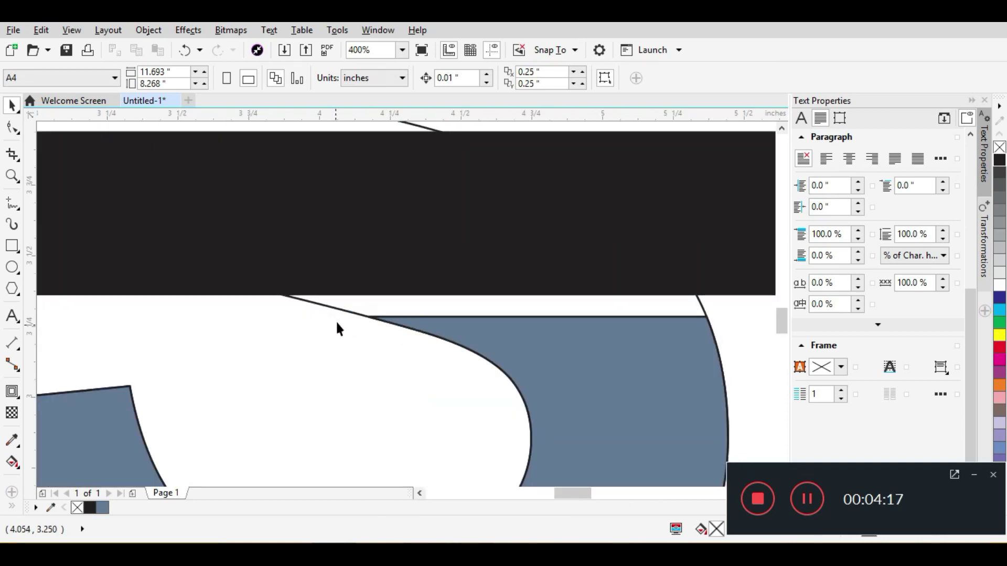
pyautogui.click(342, 309)
pyautogui.click(343, 310)
pyautogui.scroll(-5, 304, 317)
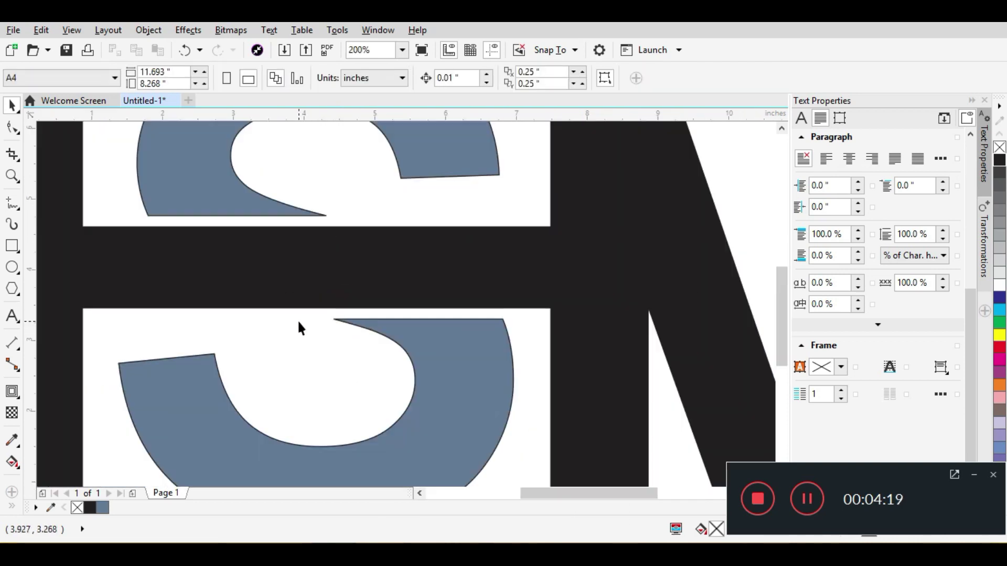
pyautogui.scroll(1, 382, 307)
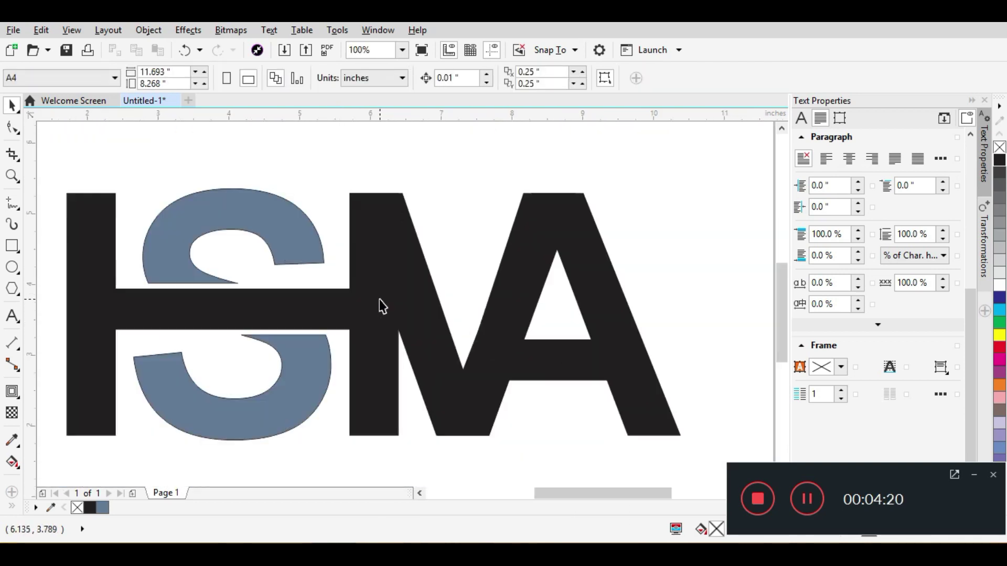
# Marquee-select all the H, S, M and A letter shapes and fill them solid black
pyautogui.click(403, 286)
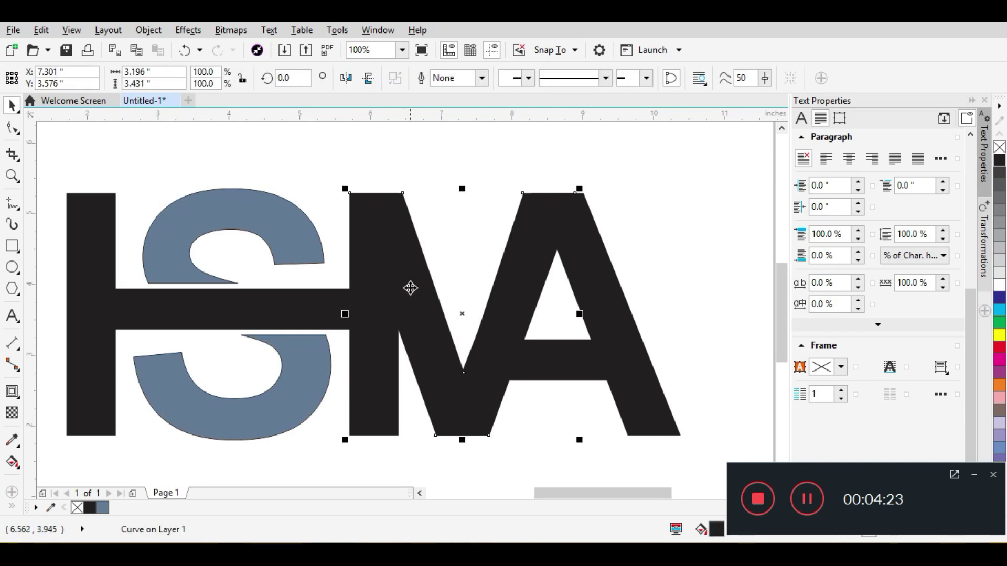
pyautogui.scroll(-1, 487, 244)
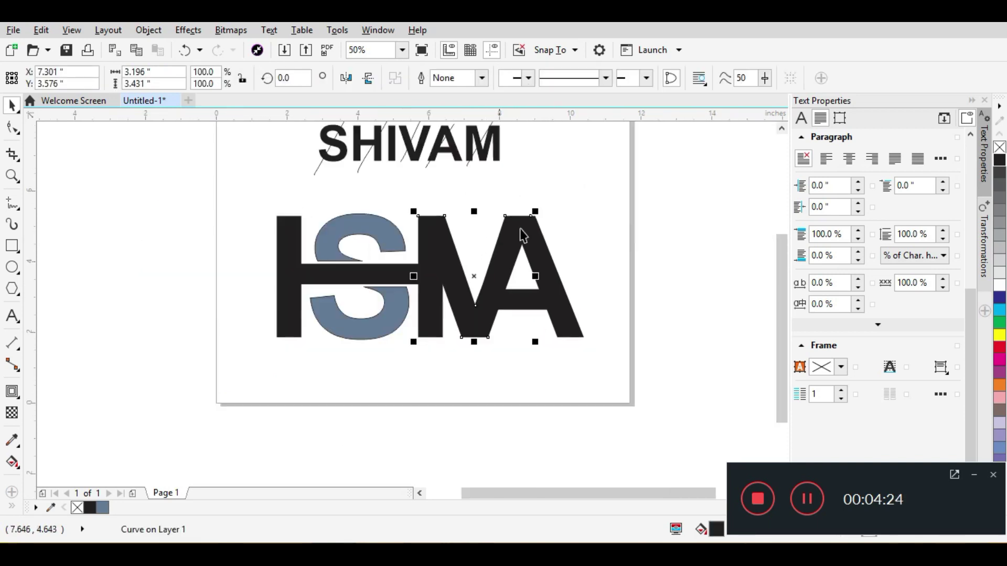
pyautogui.click(631, 204)
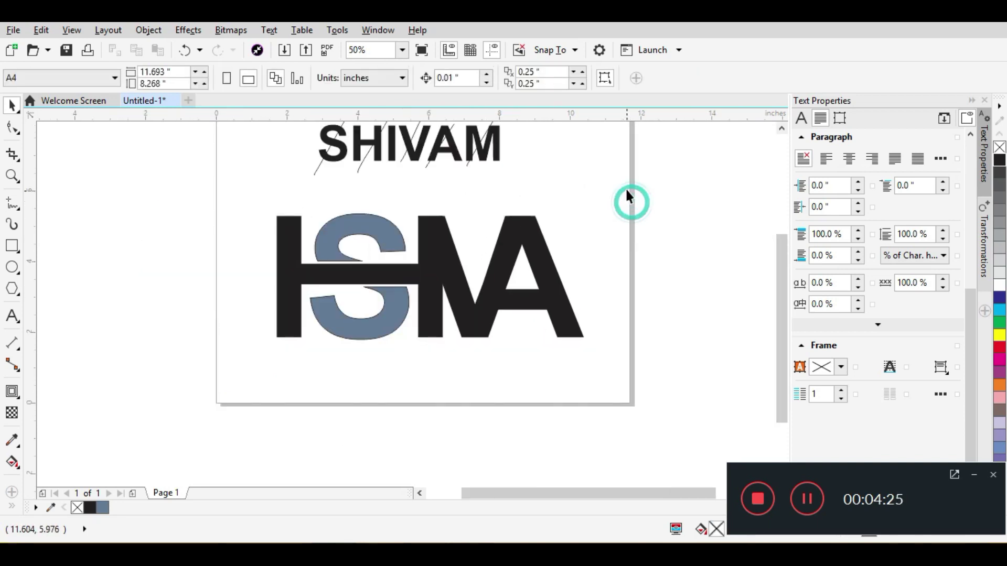
pyautogui.click(515, 237)
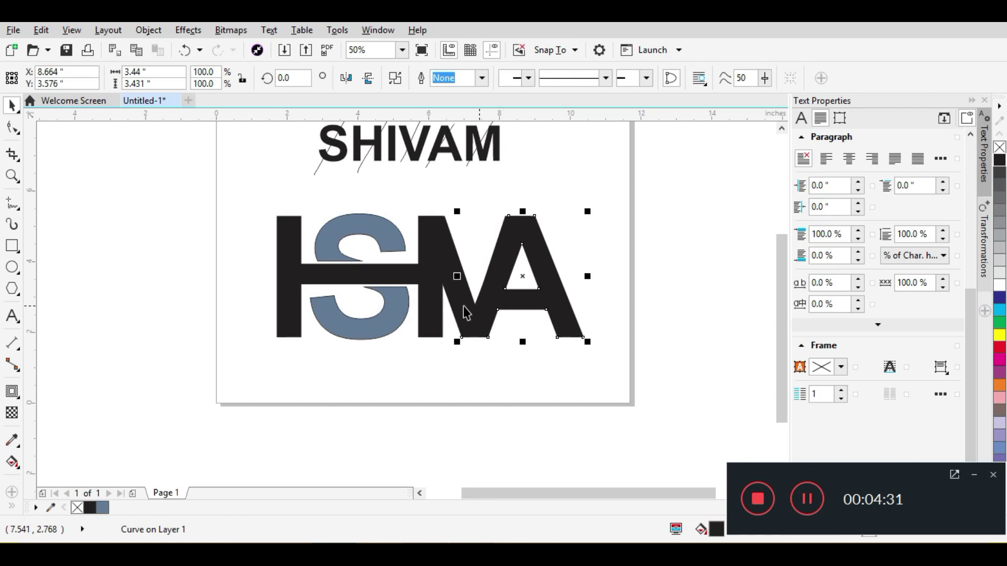
pyautogui.moveTo(226, 205); pyautogui.dragTo(208, 282)
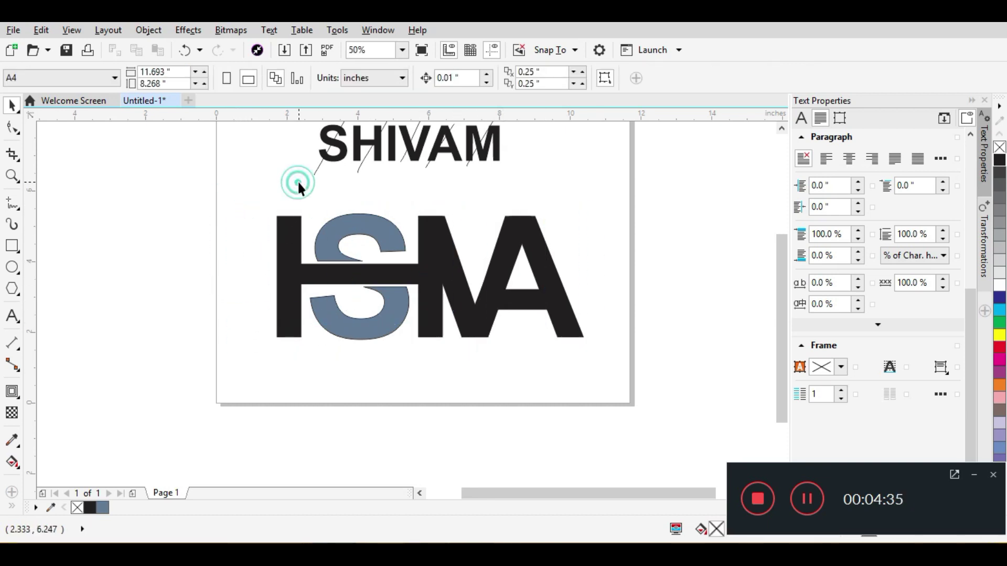
pyautogui.moveTo(243, 184); pyautogui.dragTo(590, 336)
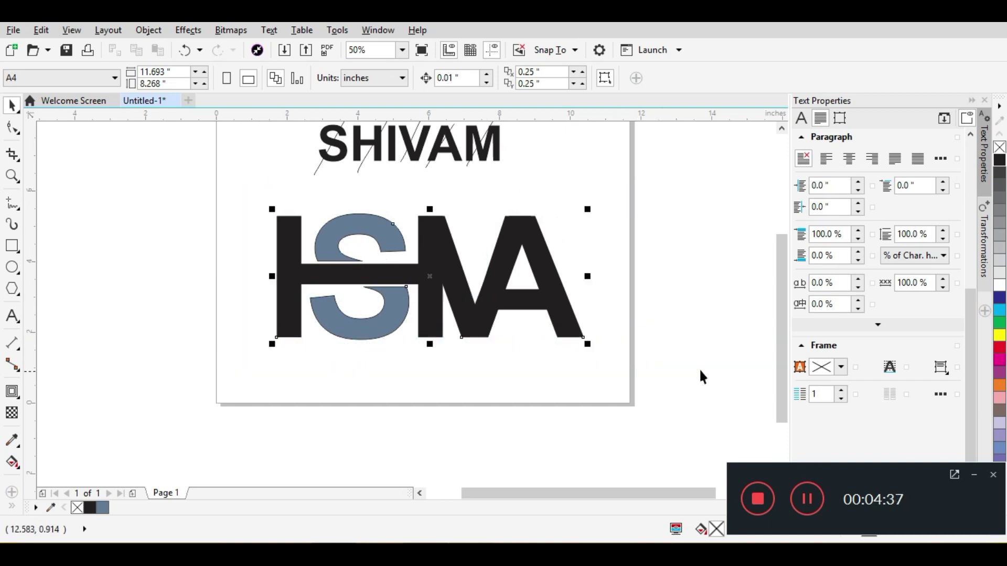
pyautogui.click(999, 166)
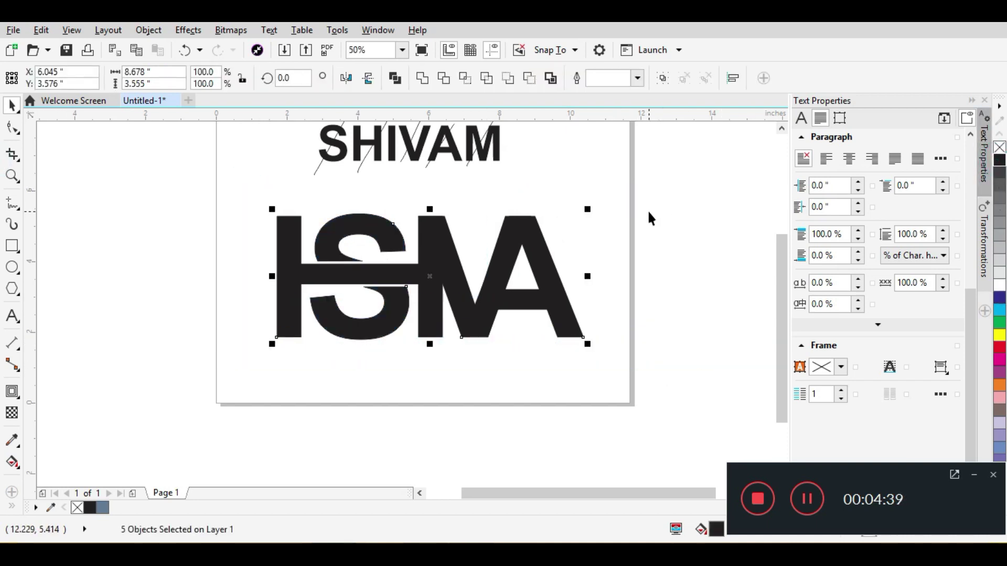
pyautogui.click(619, 205)
pyautogui.scroll(-1, 420, 195)
pyautogui.scroll(1, 427, 181)
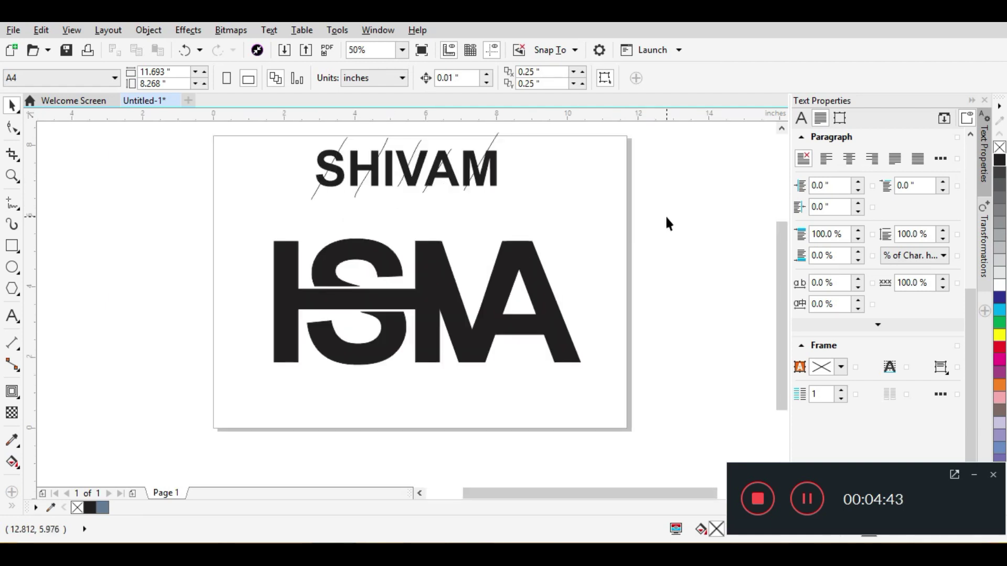
# Fill both upper and lower S halves with a dark red shade from the red palette
pyautogui.click(336, 248)
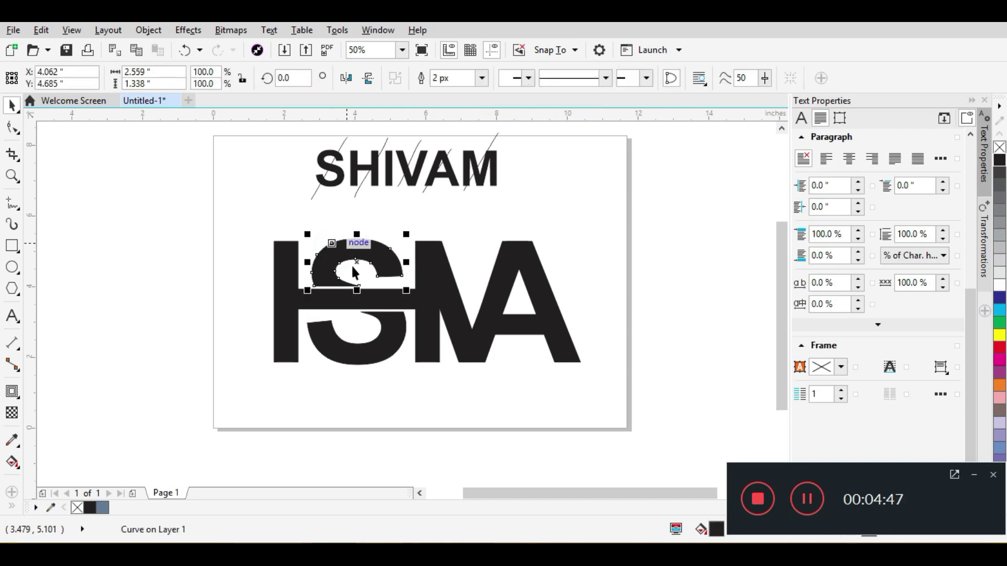
pyautogui.keyDown('shift'); pyautogui.click(403, 322); pyautogui.keyUp('shift')
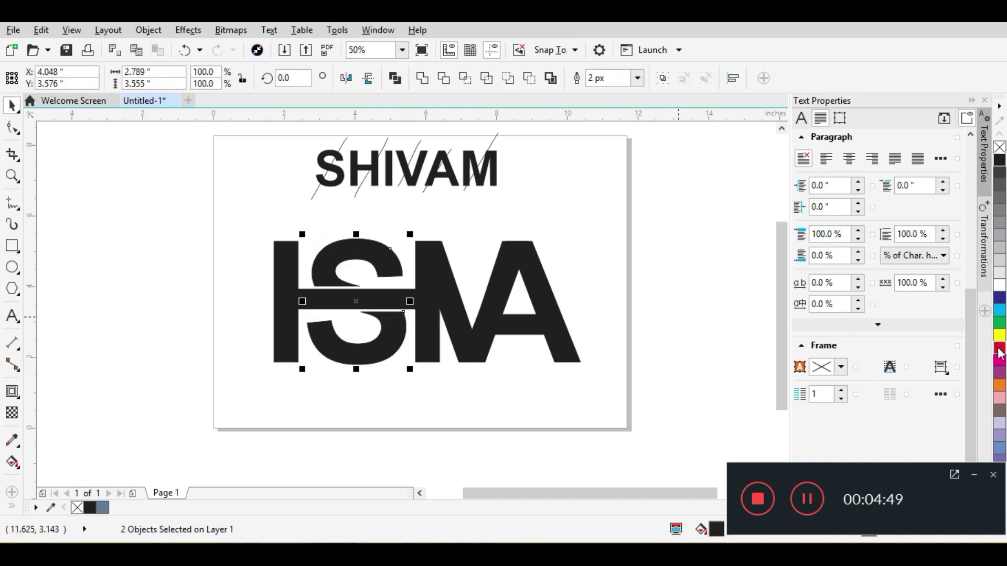
pyautogui.click(998, 350)
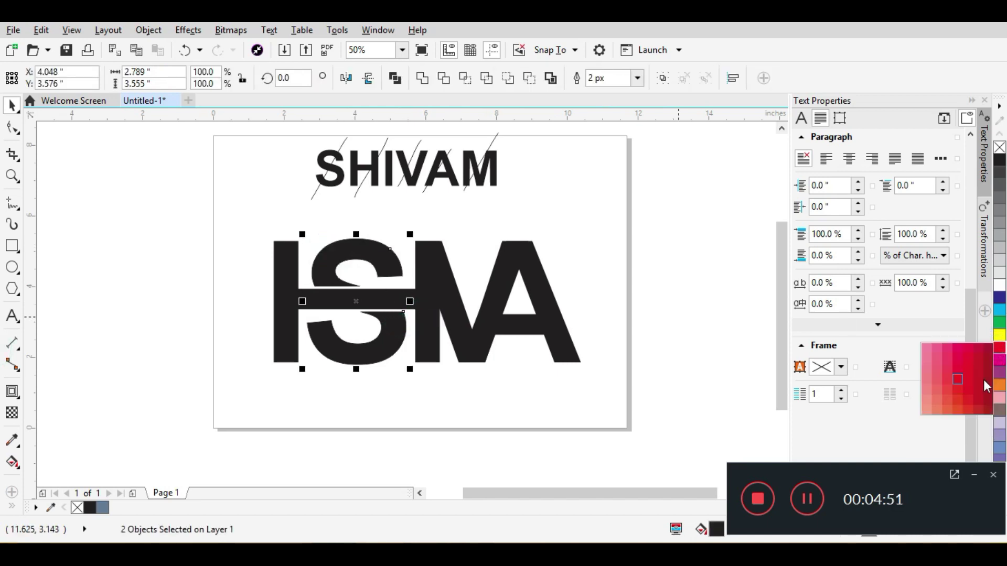
pyautogui.click(988, 401)
pyautogui.click(483, 404)
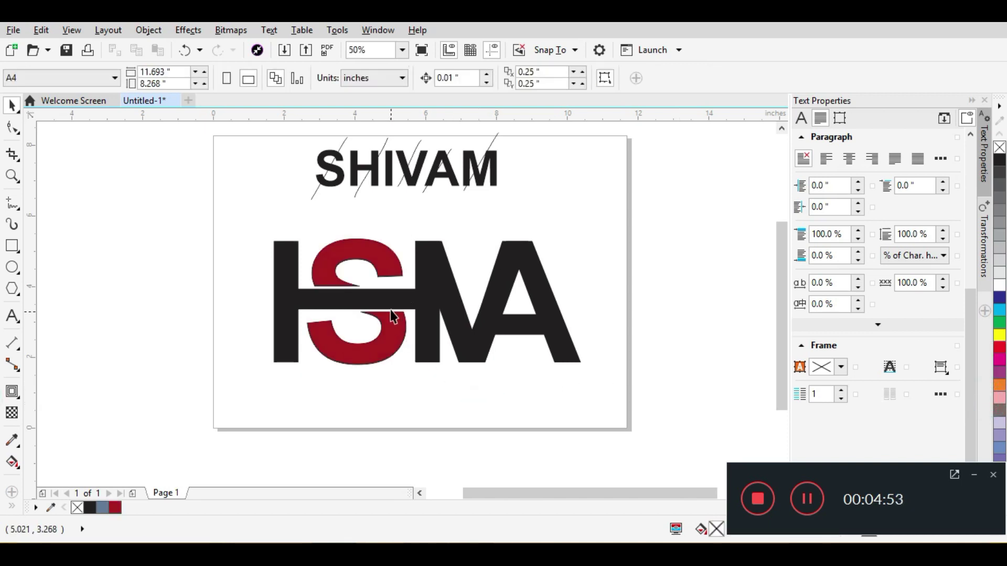
pyautogui.click(391, 300)
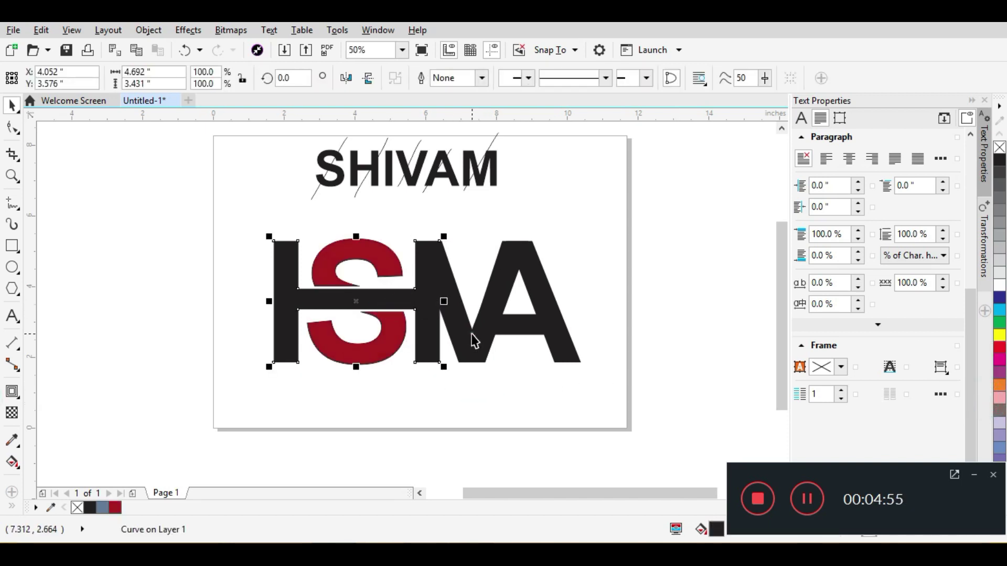
pyautogui.keyDown('shift'); pyautogui.click(548, 334); pyautogui.keyUp('shift')
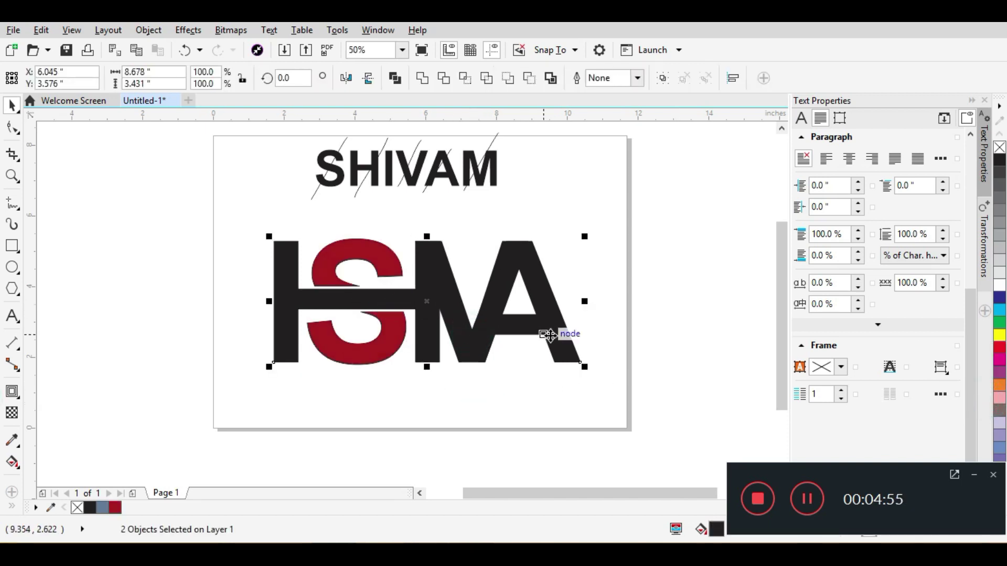
# Fill the H, M and A, including the M's diagonal stroke, with teal
pyautogui.click(999, 311)
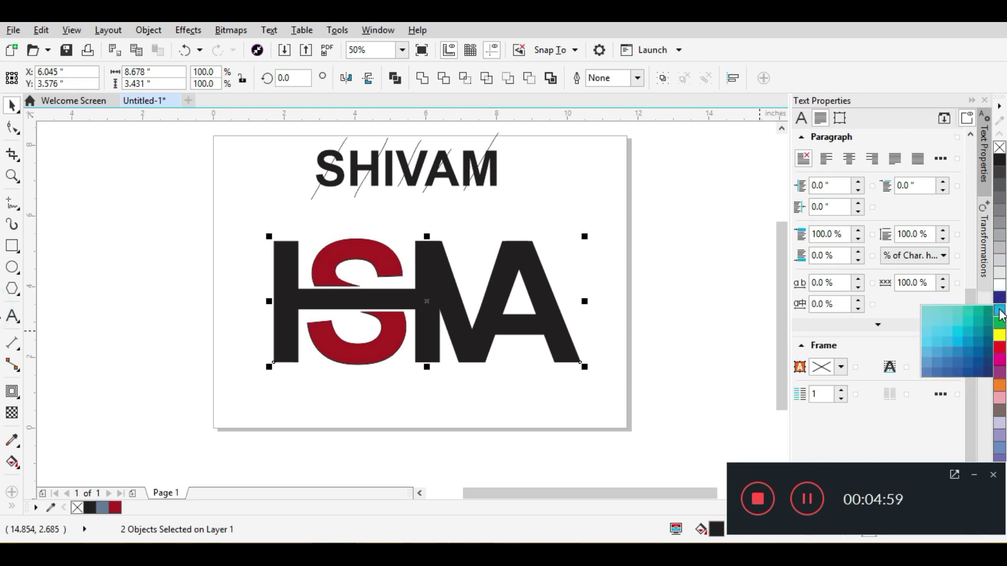
pyautogui.click(983, 350)
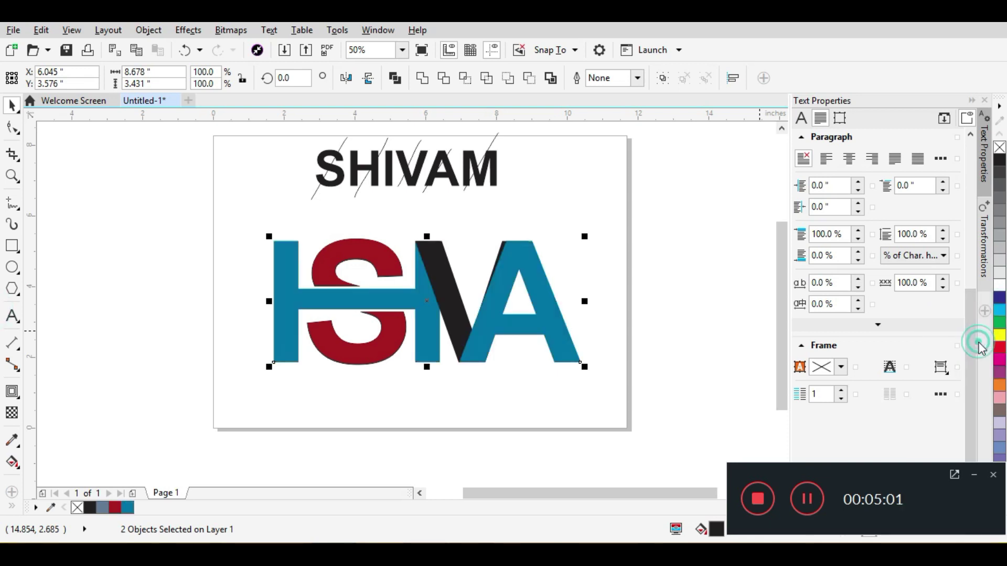
pyautogui.click(526, 385)
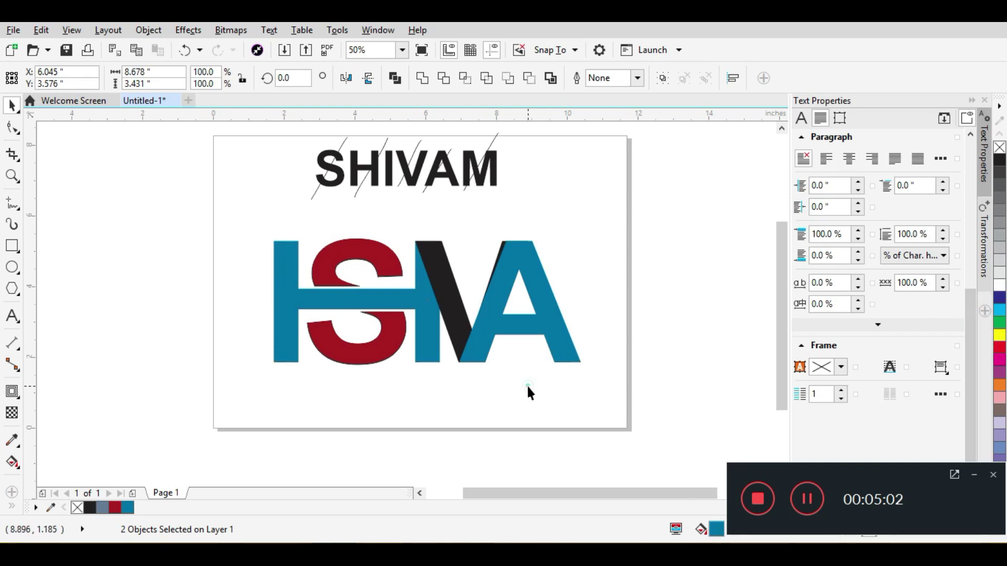
pyautogui.click(452, 289)
pyautogui.click(127, 508)
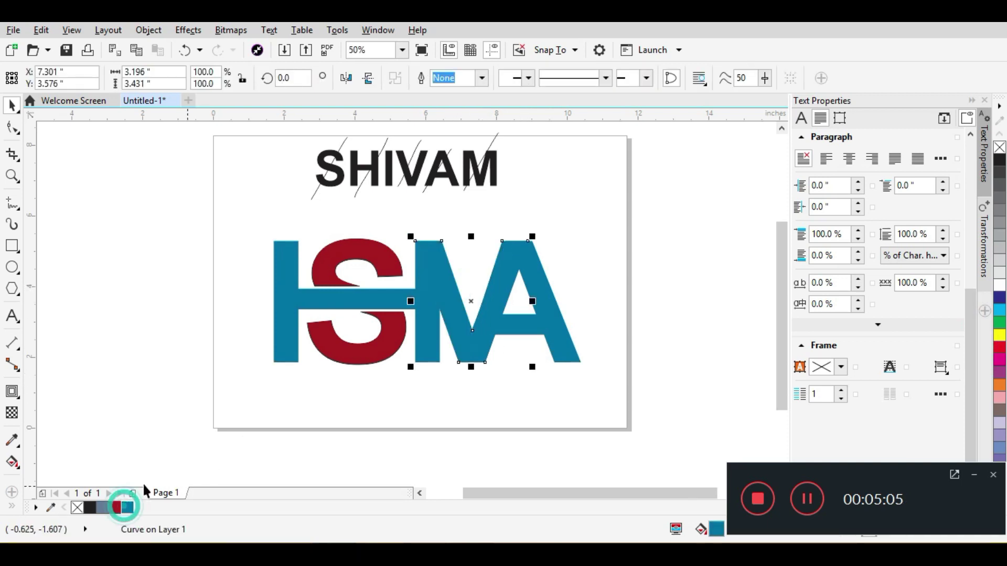
pyautogui.click(113, 310)
pyautogui.click(632, 269)
# Remove the outline from both halves of the red S
pyautogui.click(405, 319)
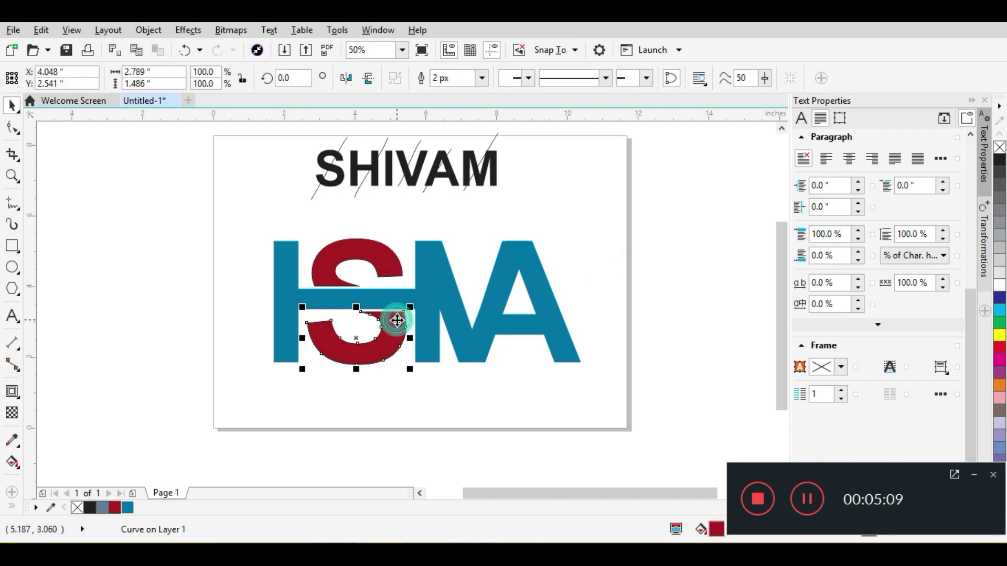
pyautogui.keyDown('shift'); pyautogui.click(391, 270); pyautogui.keyUp('shift')
pyautogui.rightClick(1000, 148)
pyautogui.click(634, 271)
pyautogui.scroll(-1, 557, 276)
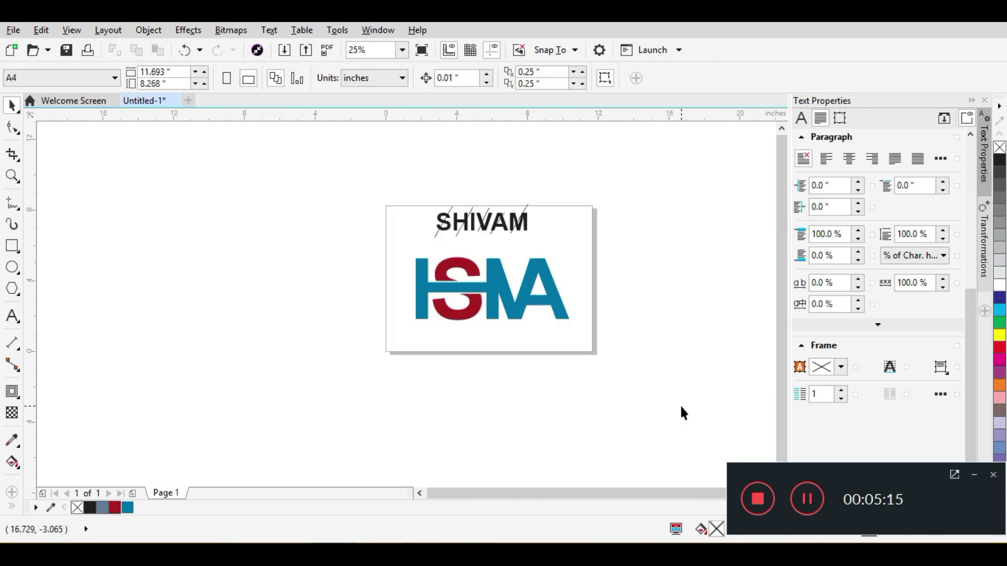
pyautogui.scroll(2, 679, 398)
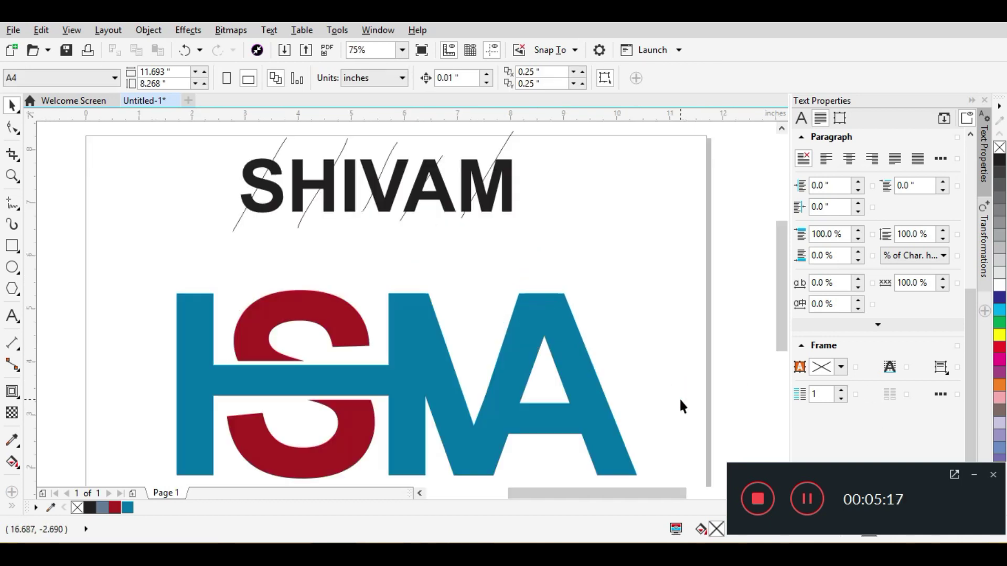